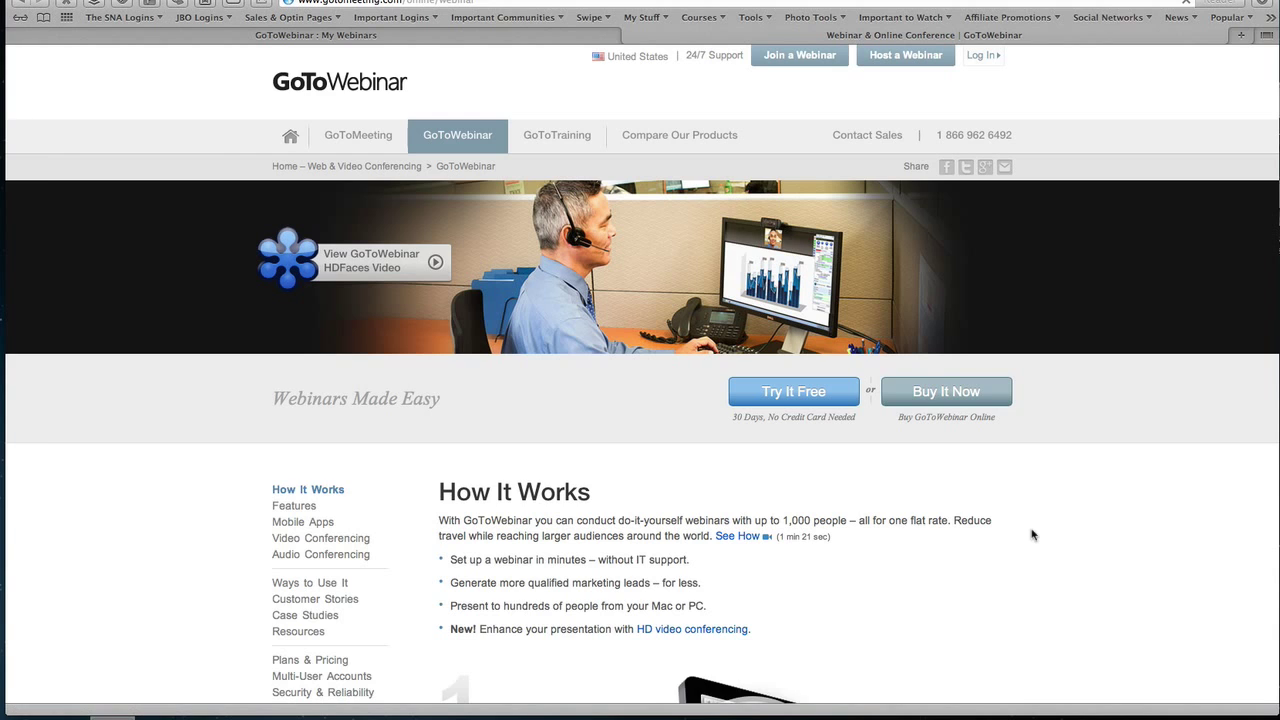
Look through the How It Works overview on the GoToWebinar product page
{"action": "scroll", "coordinate": [1033, 535], "scroll_direction": "down", "scroll_amount": 5}
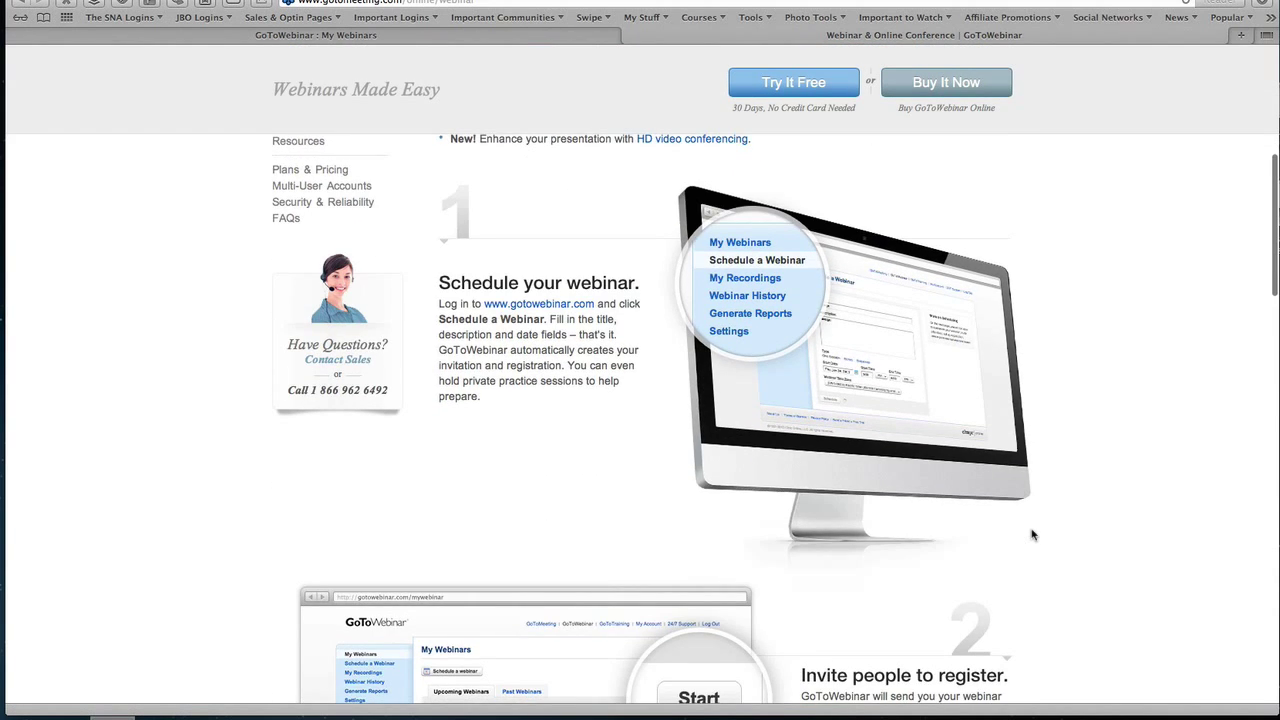
{"action": "scroll", "coordinate": [1033, 535], "scroll_direction": "down", "scroll_amount": 15}
{"action": "scroll", "coordinate": [1033, 535], "scroll_direction": "up", "scroll_amount": 7}
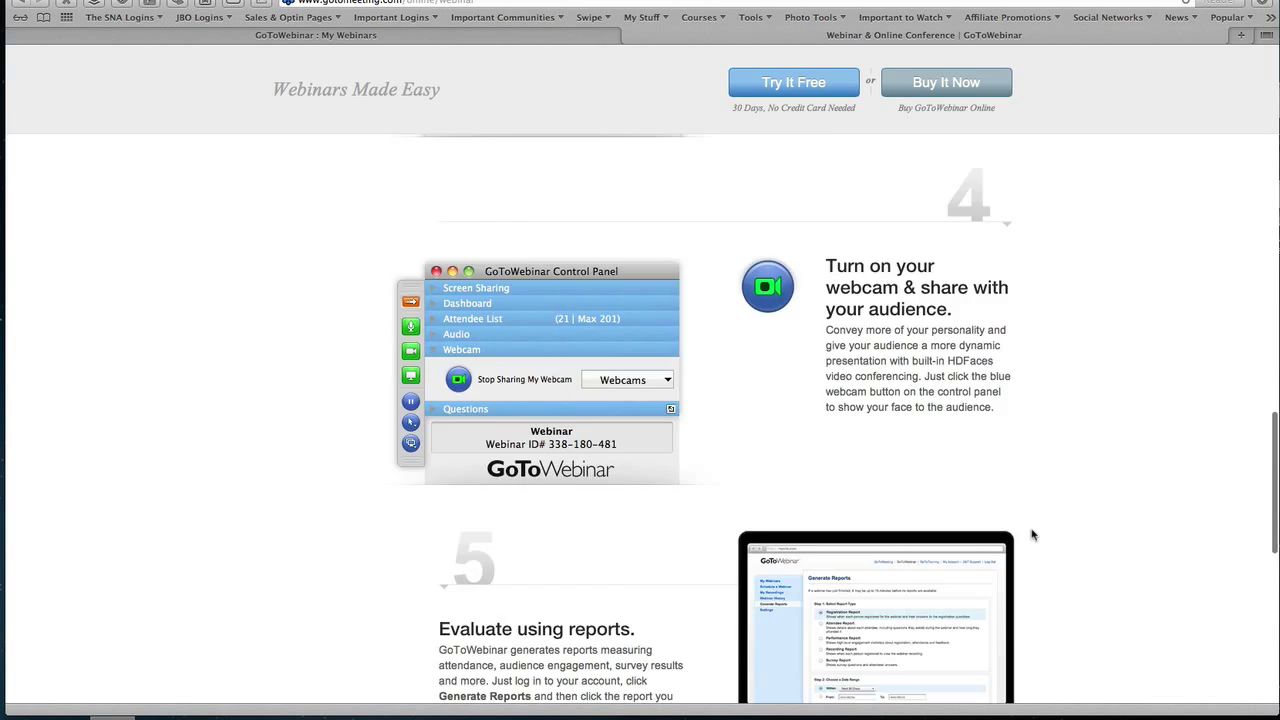
{"action": "scroll", "coordinate": [1033, 535], "scroll_direction": "up", "scroll_amount": 15}
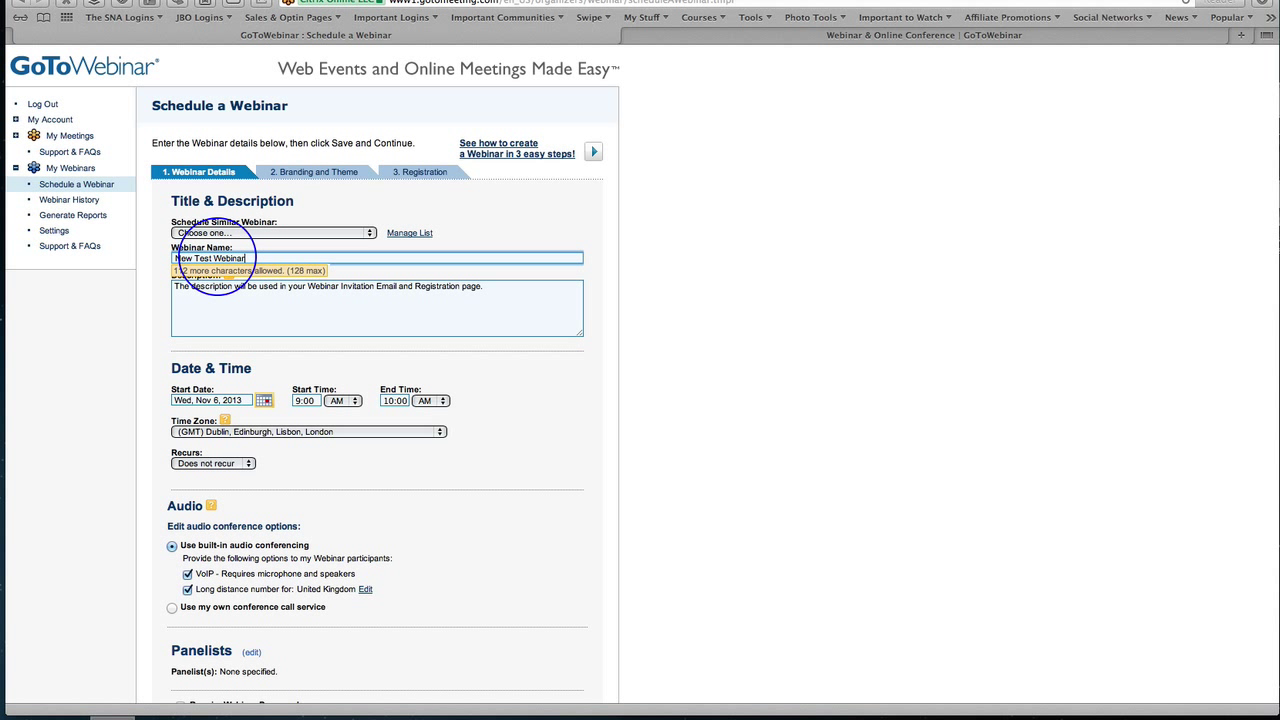
Enter the webinar description "New Test Webinar" and "Join Us Live on xxxxxx", and set the start date to Fri, Nov 1, 2013
{"action": "left_click", "coordinate": [229, 290]}
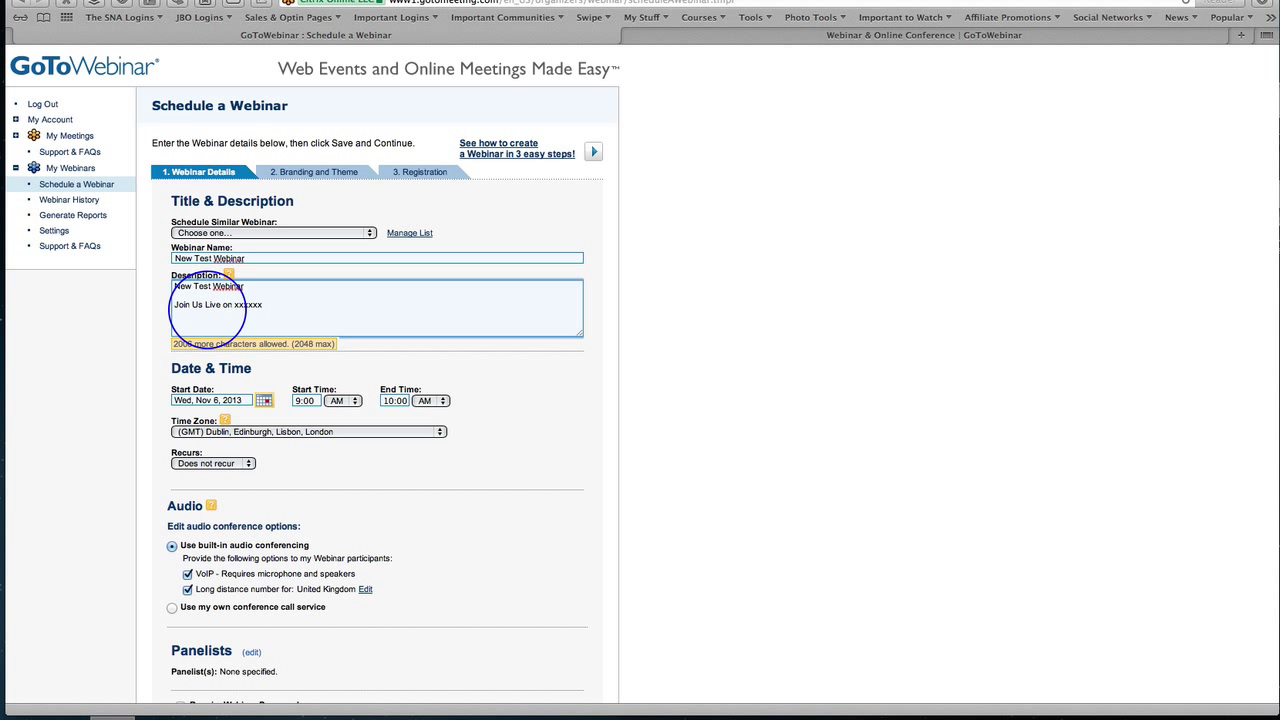
{"action": "left_click", "coordinate": [264, 401]}
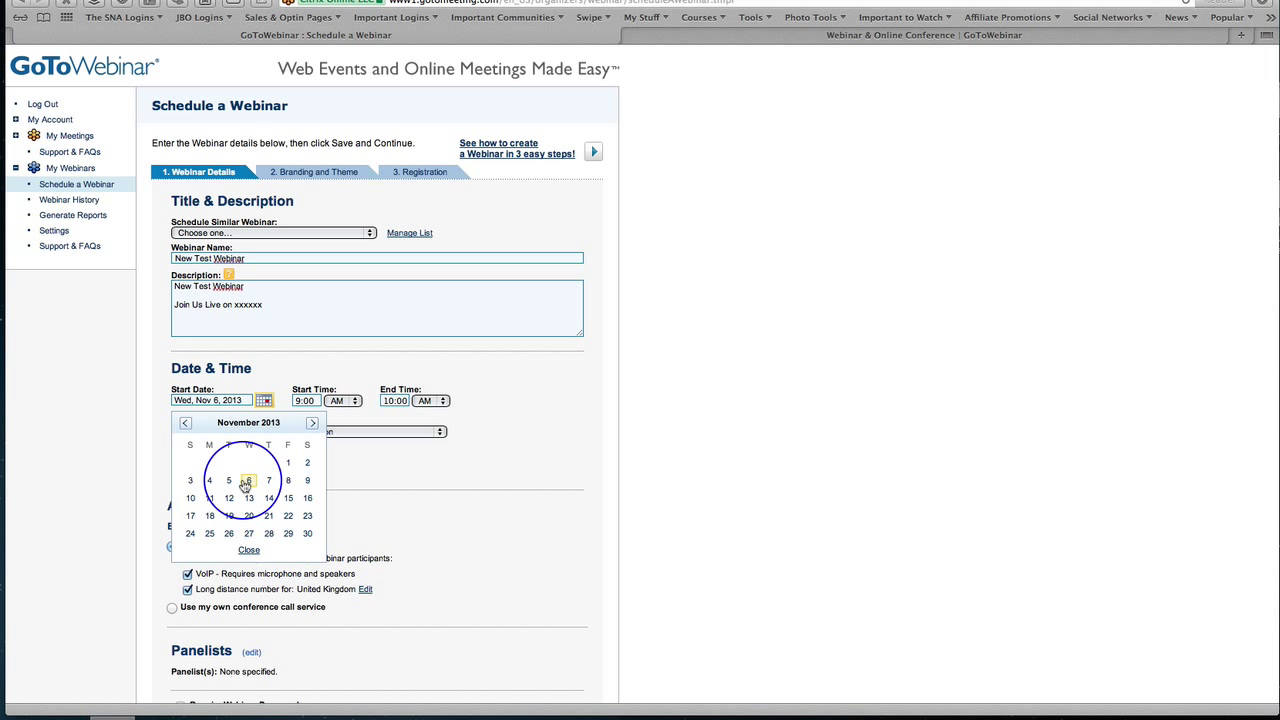
{"action": "left_click", "coordinate": [288, 462]}
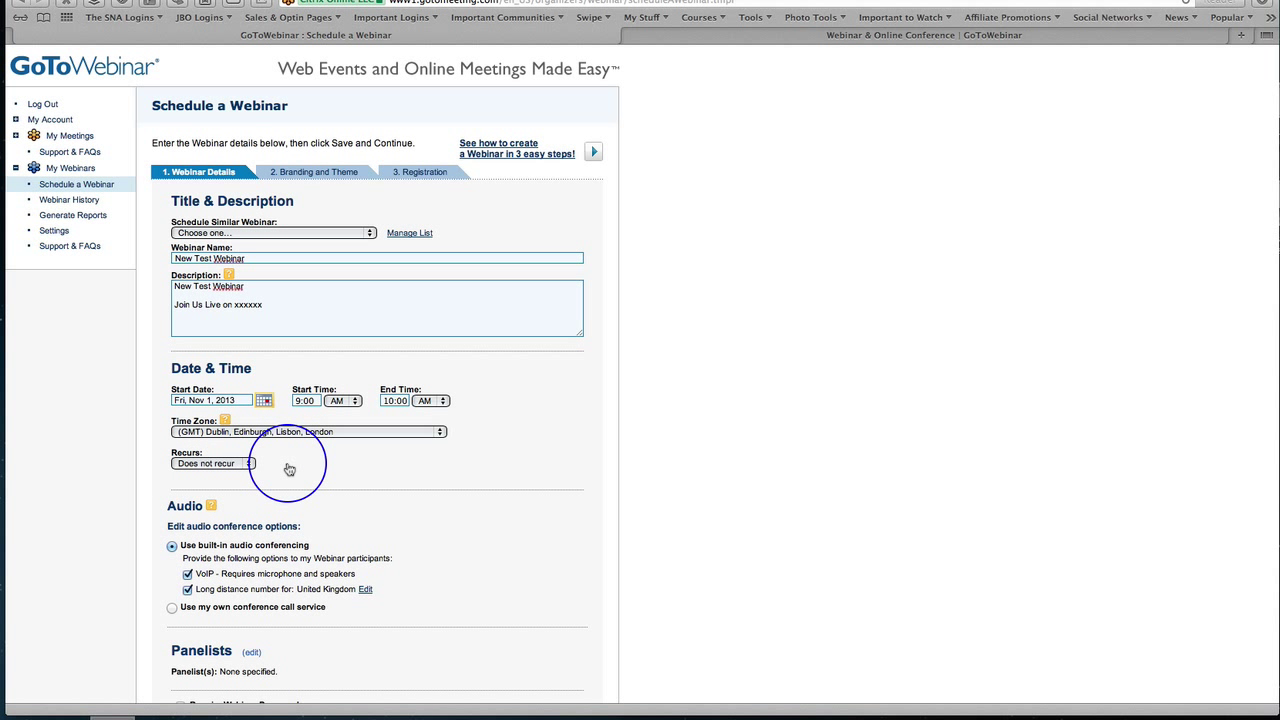
Select the (GMT) Dublin, Edinburgh, Lisbon, London time zone and set the webinar to run from 9:00 PM to 10:00 PM
{"action": "left_click", "coordinate": [440, 433]}
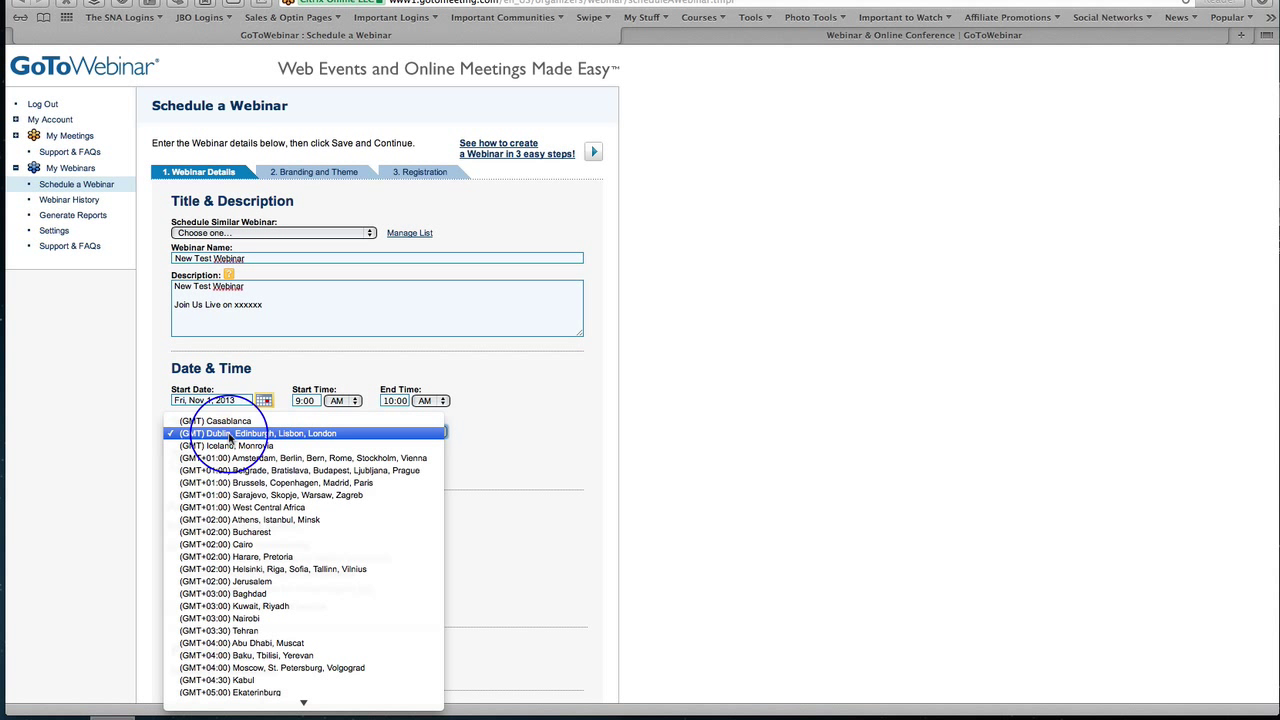
{"action": "left_click", "coordinate": [329, 433]}
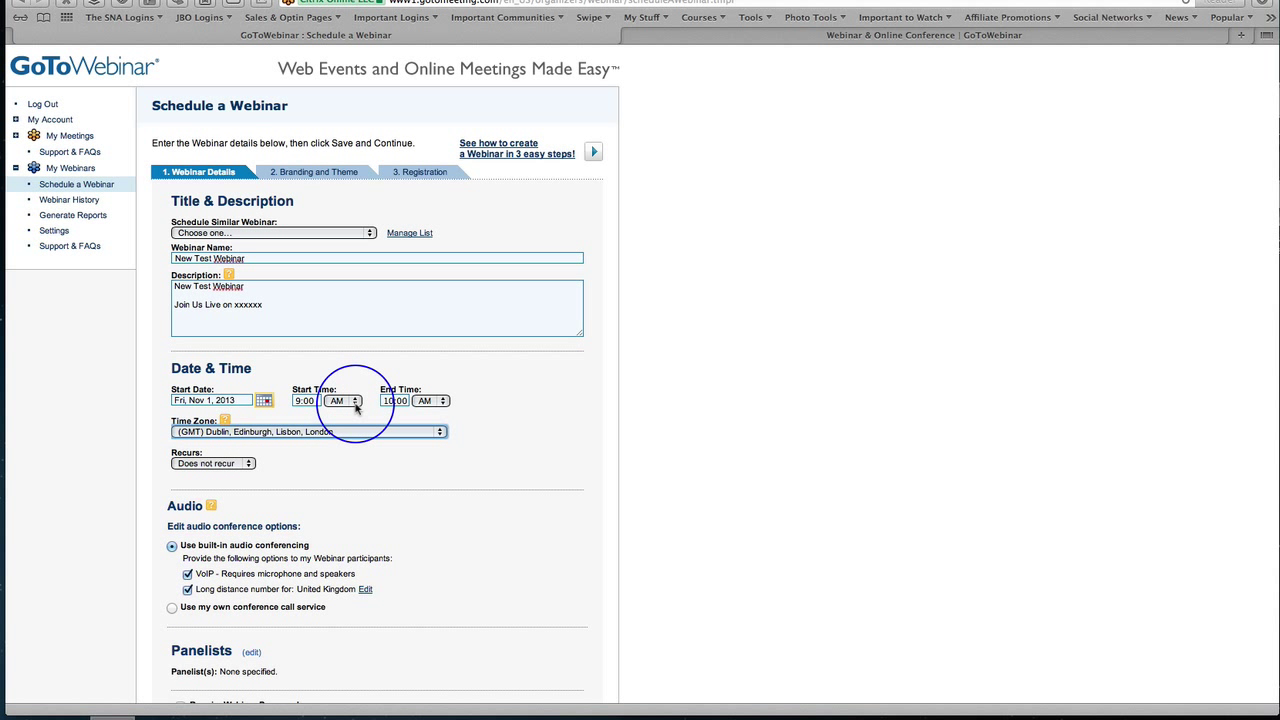
{"action": "left_click", "coordinate": [341, 400]}
{"action": "left_click", "coordinate": [344, 416]}
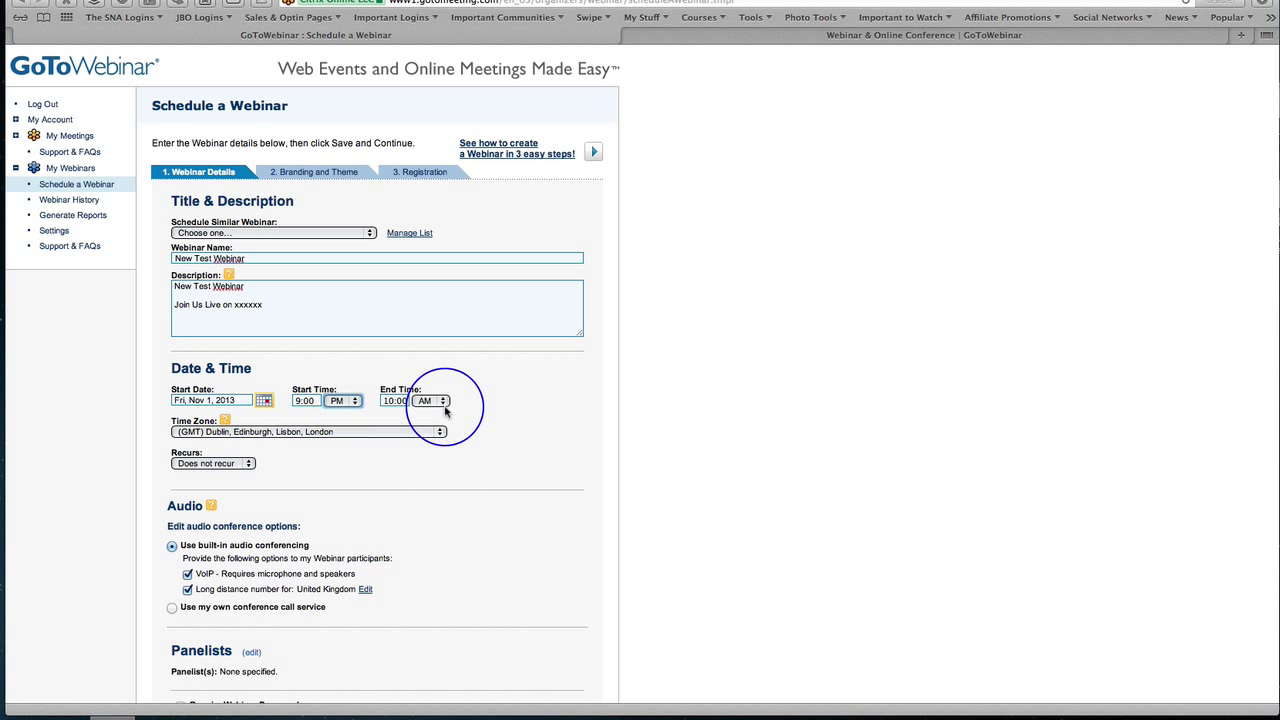
{"action": "left_click", "coordinate": [442, 401]}
{"action": "left_click", "coordinate": [432, 402]}
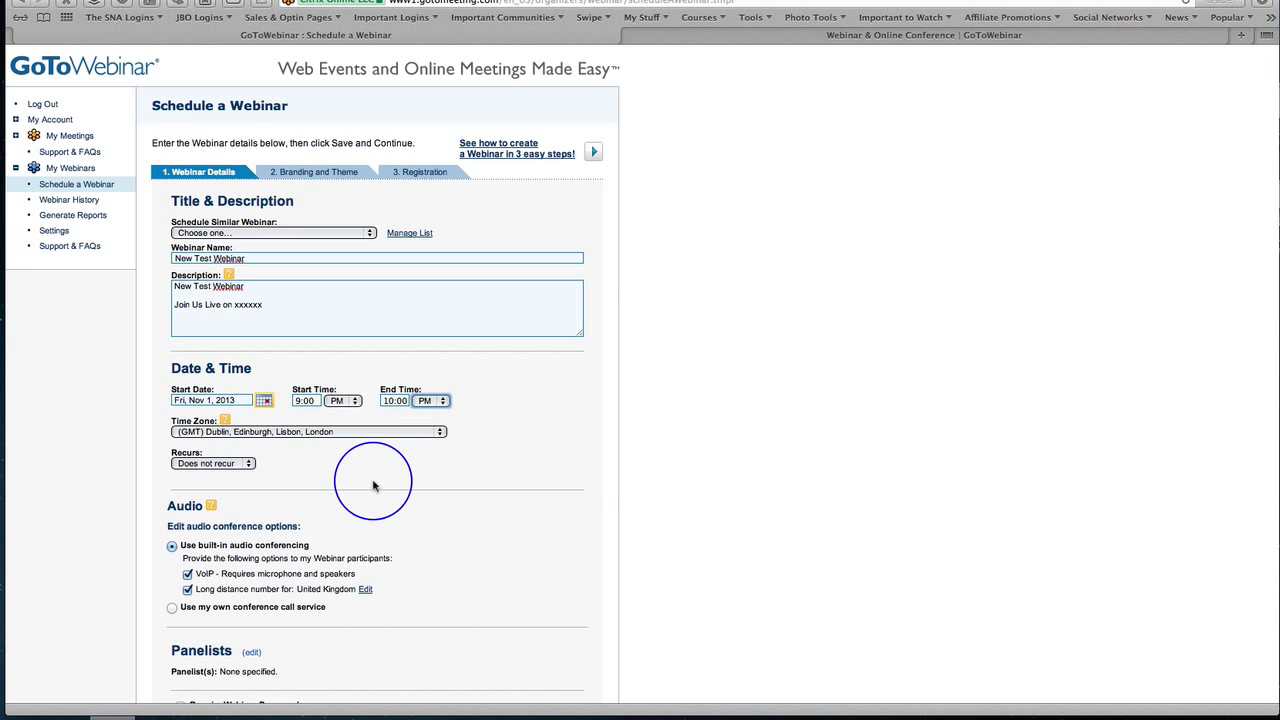
Open the panelist fields, leave them blank, and save the webinar details to continue to branding
{"action": "scroll", "coordinate": [377, 490], "scroll_direction": "down", "scroll_amount": 2}
{"action": "scroll", "coordinate": [376, 490], "scroll_direction": "down", "scroll_amount": 1}
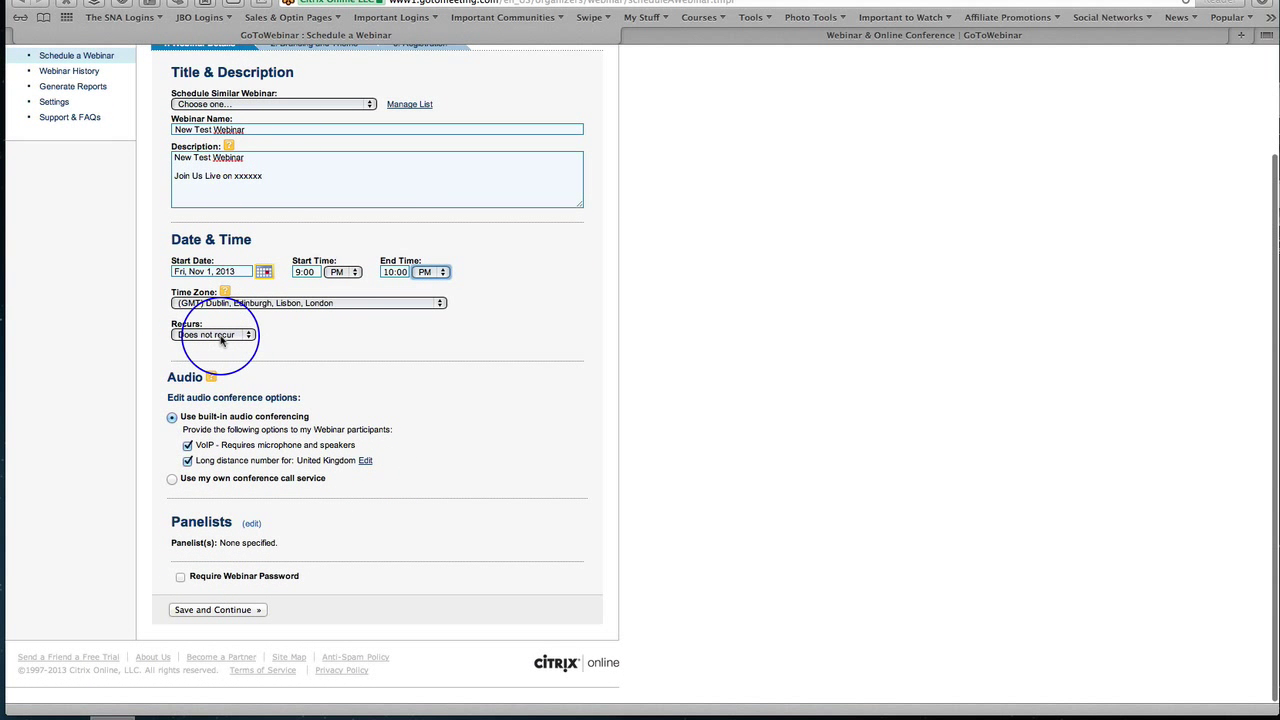
{"action": "scroll", "coordinate": [437, 453], "scroll_direction": "down", "scroll_amount": 1}
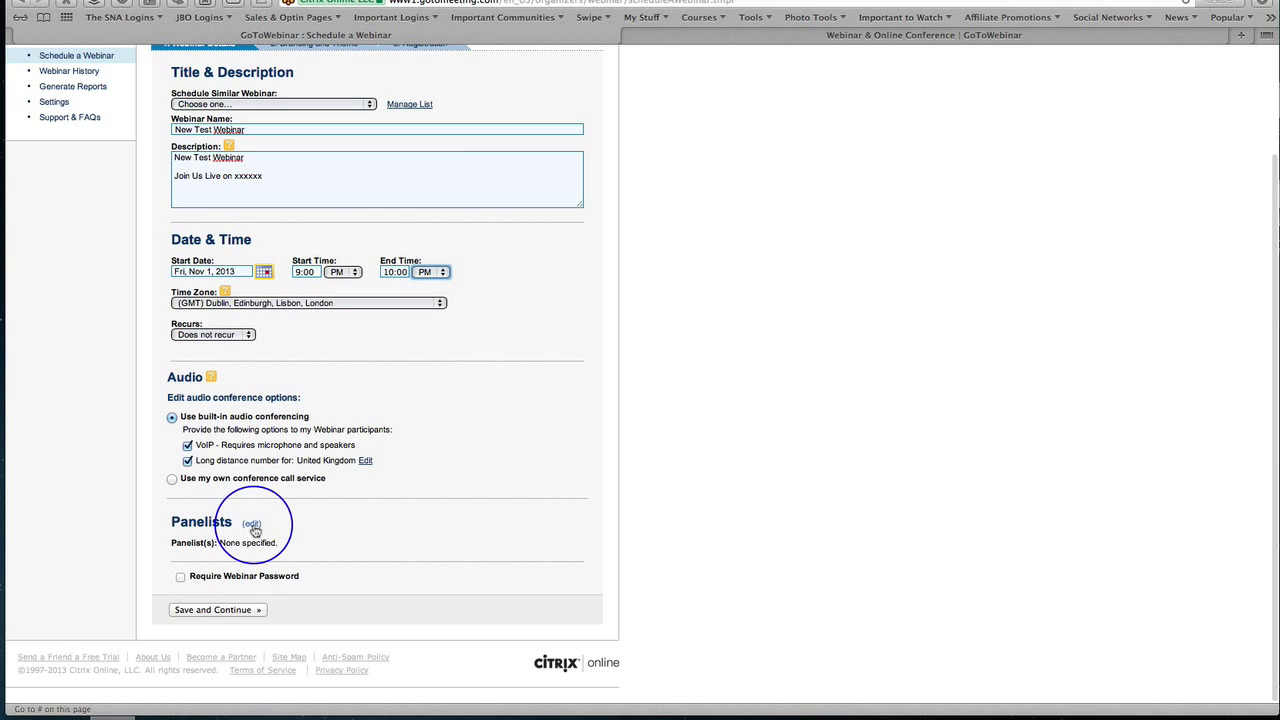
{"action": "left_click", "coordinate": [252, 526]}
{"action": "scroll", "coordinate": [343, 543], "scroll_direction": "down", "scroll_amount": 5}
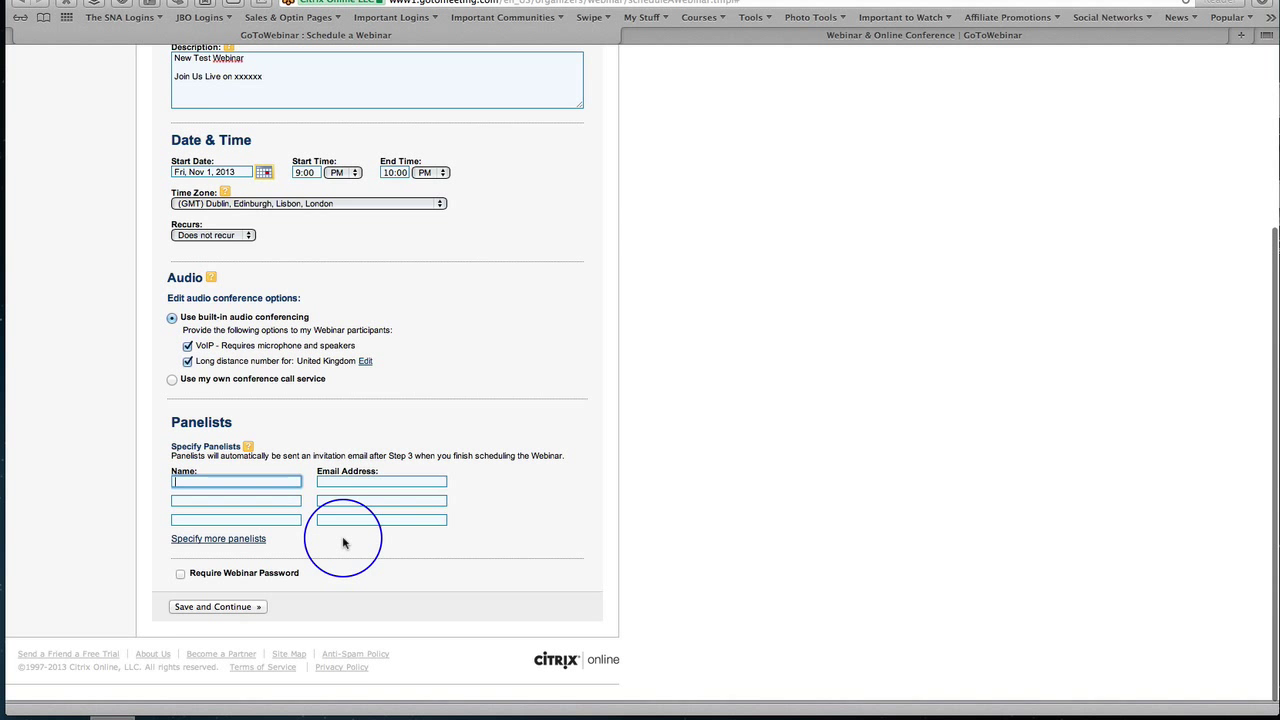
{"action": "left_click", "coordinate": [197, 483]}
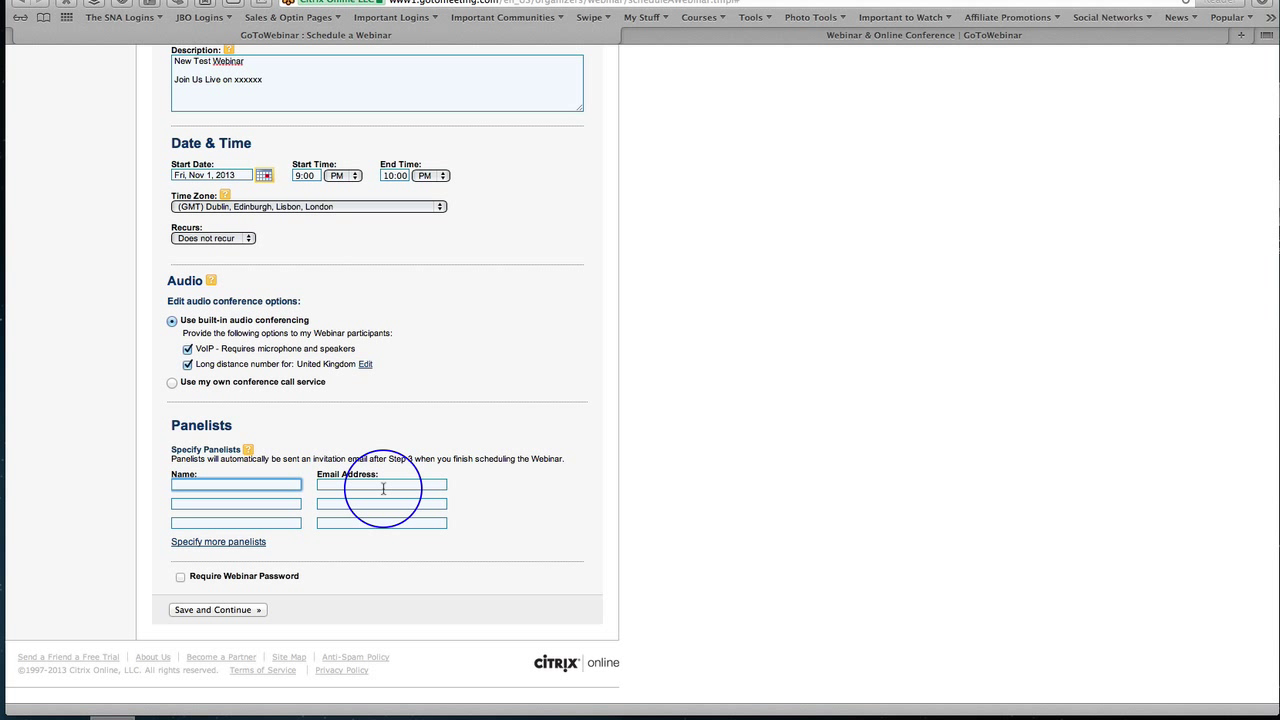
{"action": "left_click", "coordinate": [206, 612]}
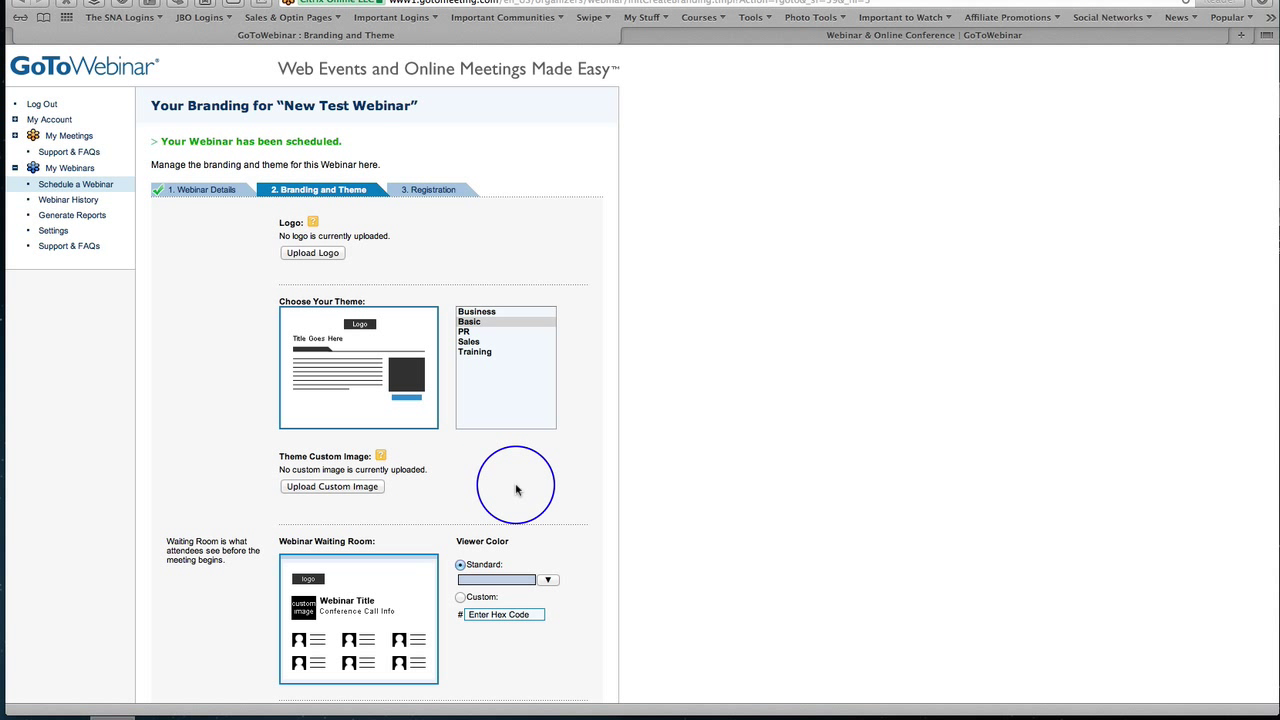
Preview the Business, PR, Sales and Training themes and return to the Basic theme
{"action": "scroll", "coordinate": [515, 487], "scroll_direction": "down", "scroll_amount": 2}
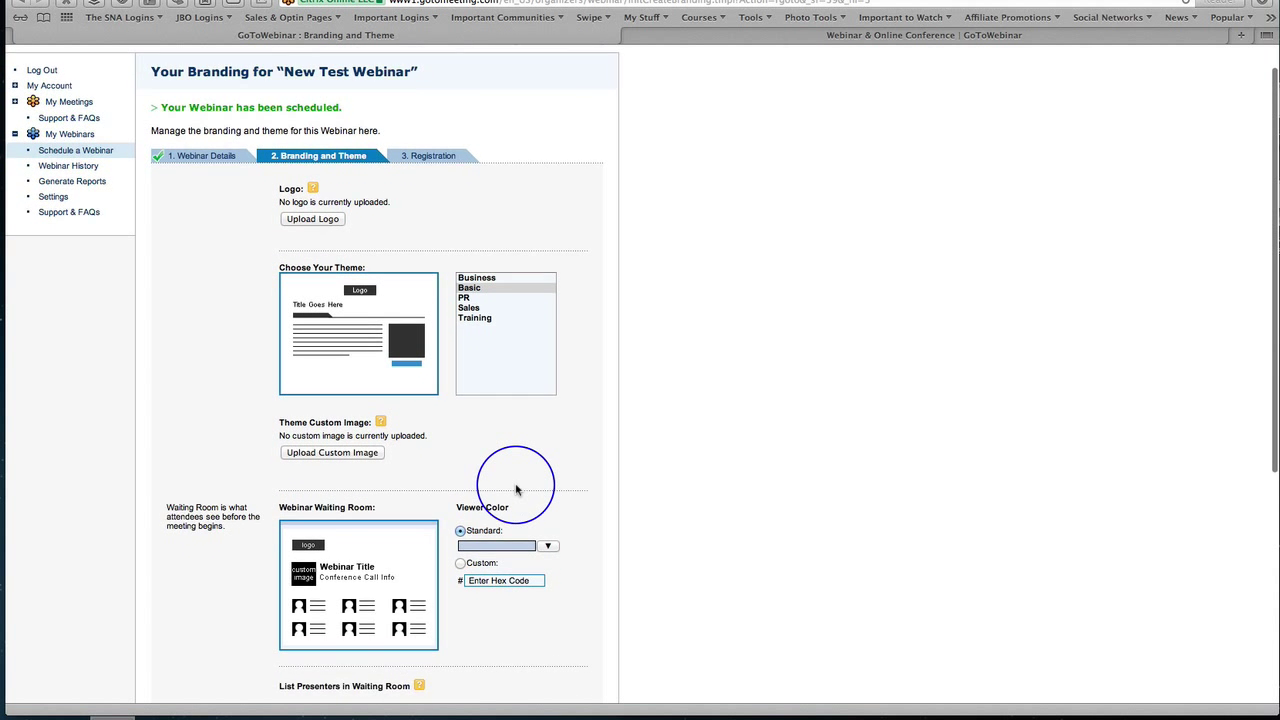
{"action": "left_click", "coordinate": [480, 251]}
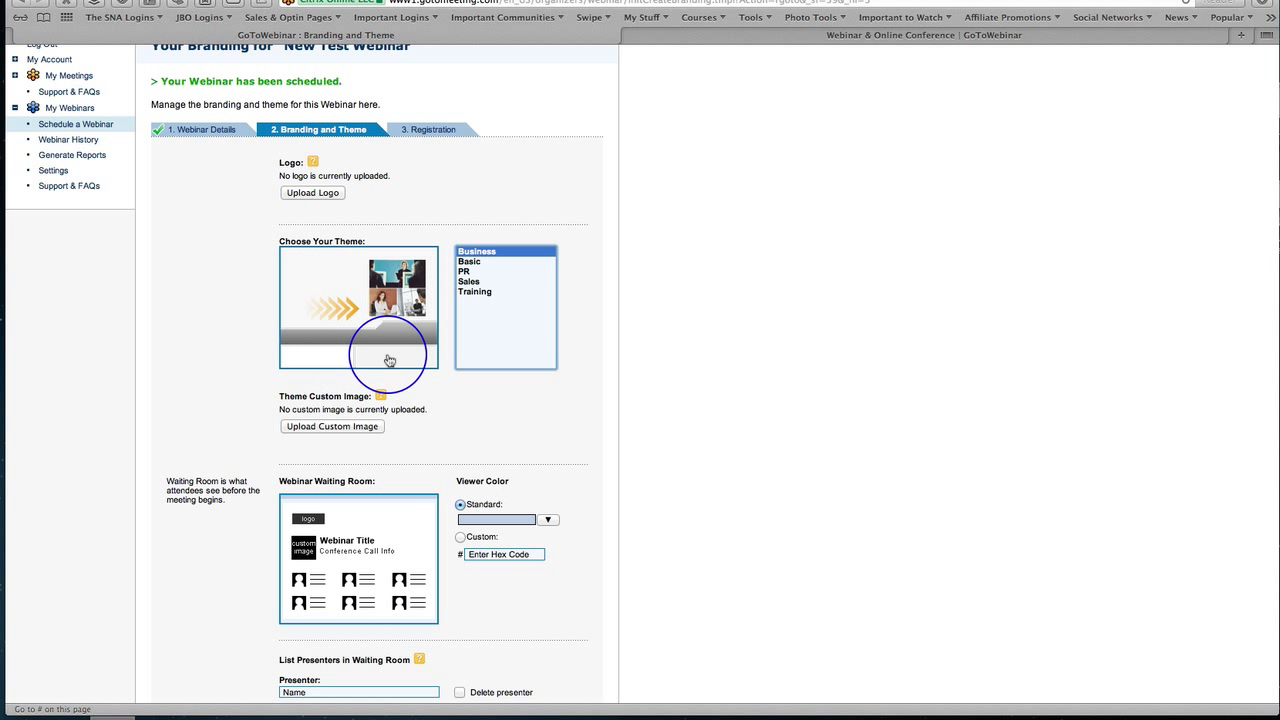
{"action": "left_click", "coordinate": [468, 262]}
{"action": "left_click", "coordinate": [465, 272]}
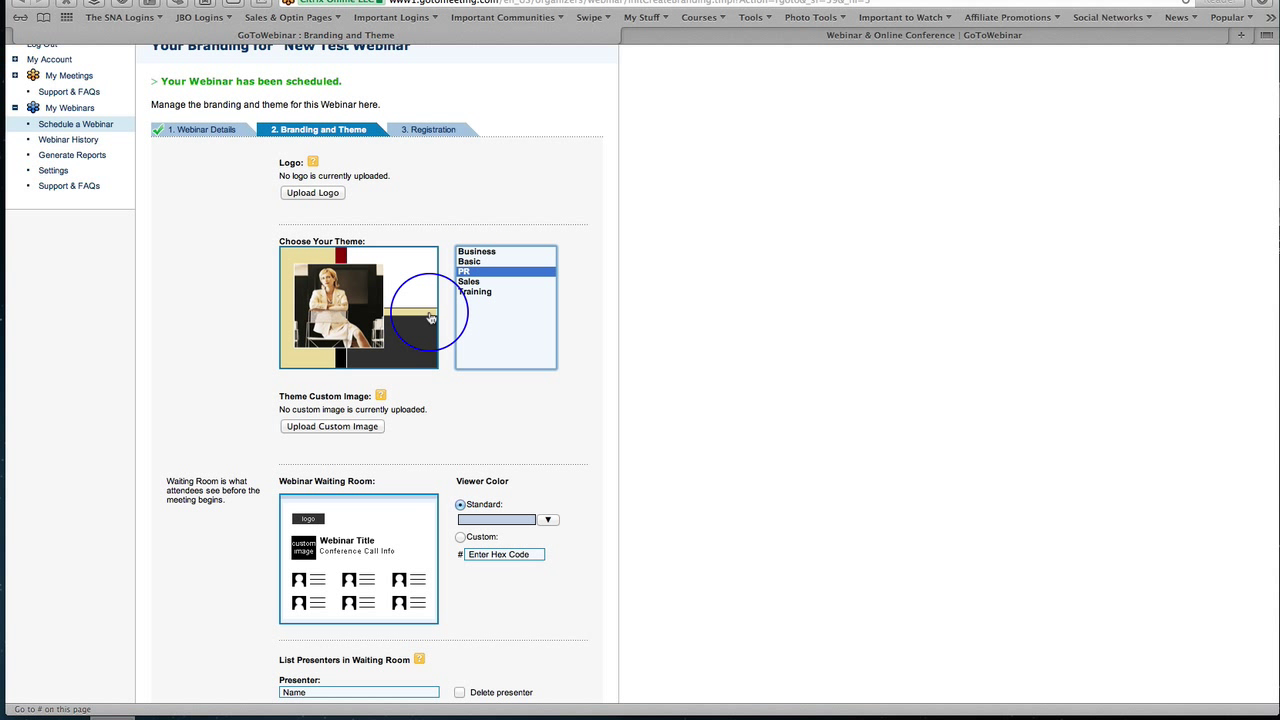
{"action": "left_click", "coordinate": [468, 283]}
{"action": "left_click", "coordinate": [470, 291]}
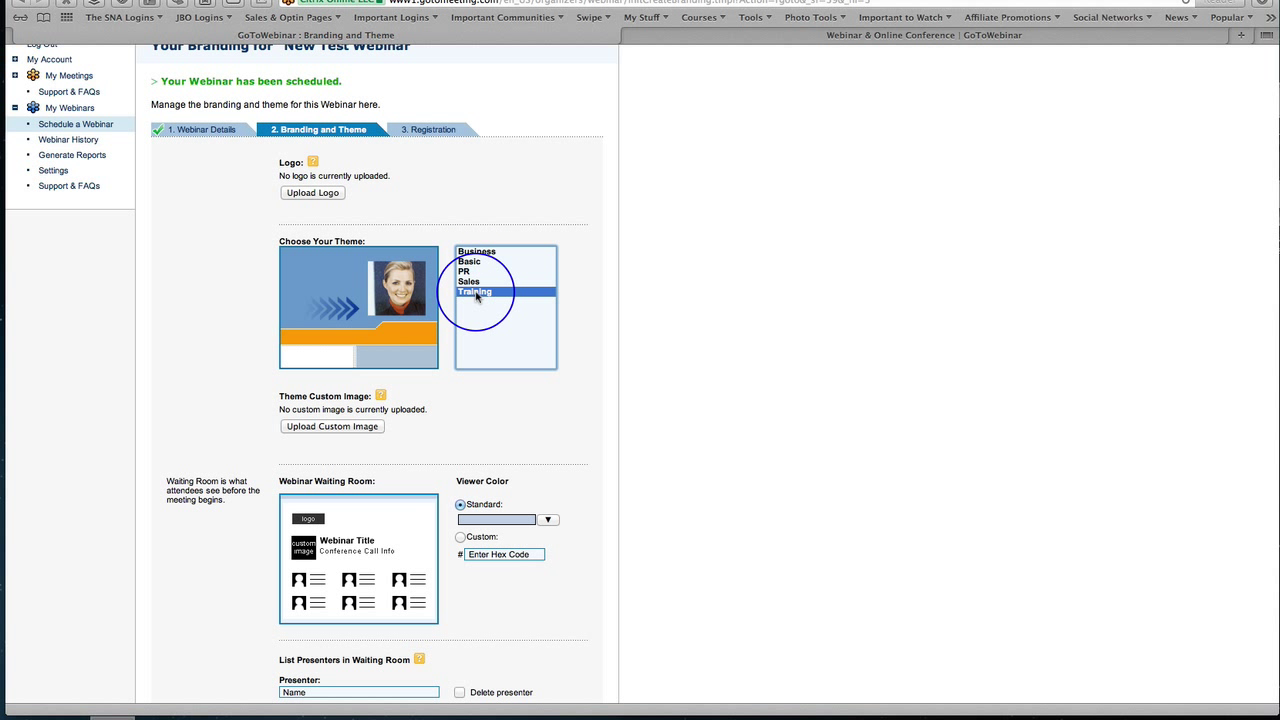
{"action": "left_click", "coordinate": [468, 262]}
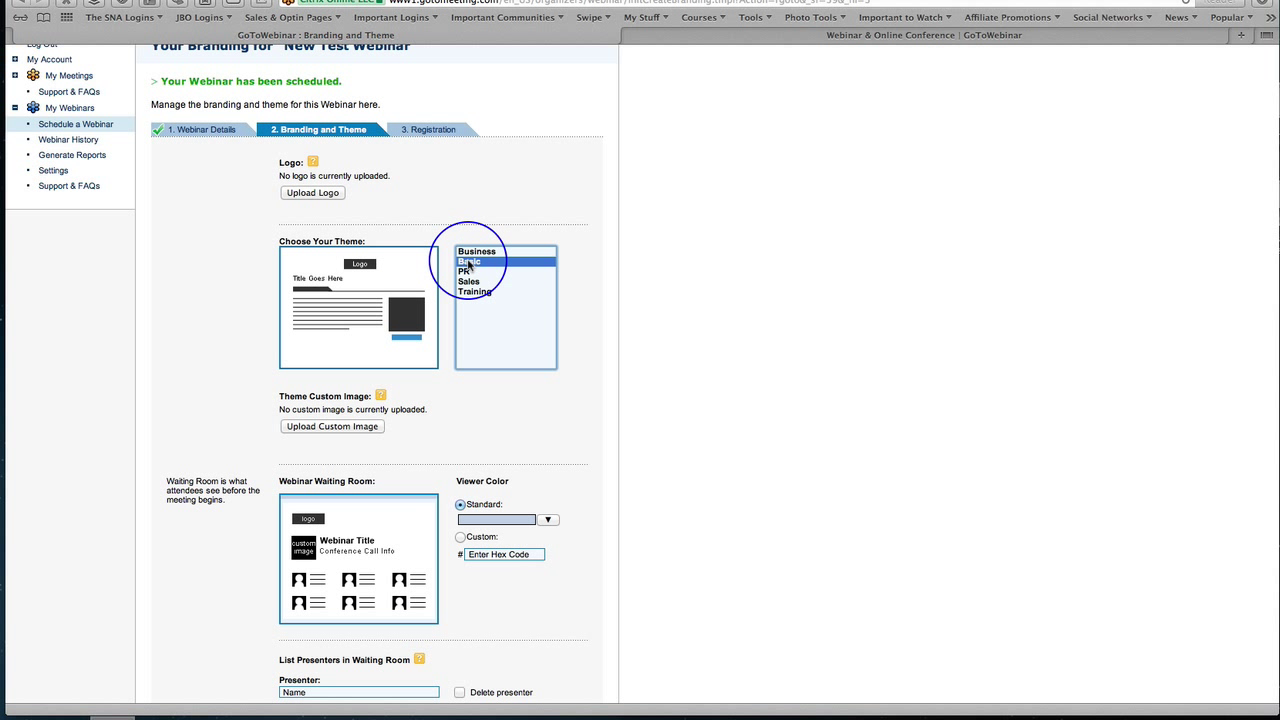
Upload jbopalms2-web400 from the web-images folder on the desktop as the webinar logo
{"action": "left_click", "coordinate": [318, 194]}
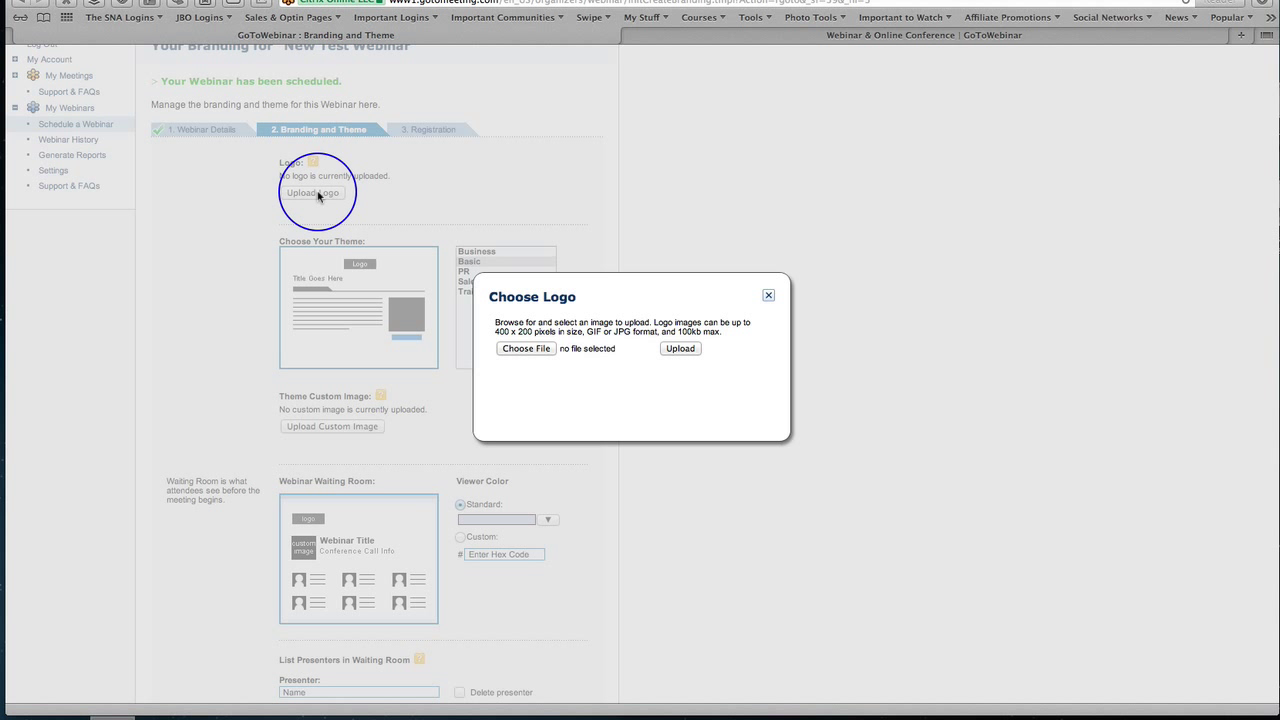
{"action": "left_click", "coordinate": [530, 349]}
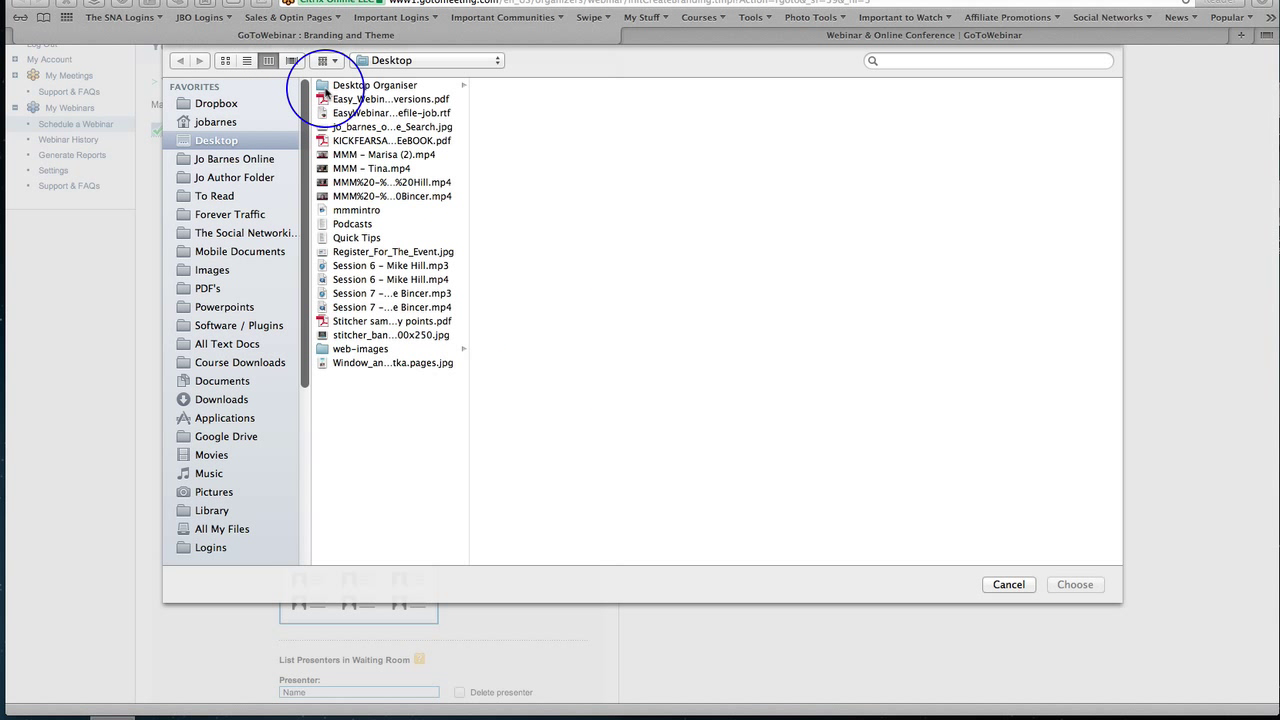
{"action": "left_click", "coordinate": [362, 350]}
{"action": "left_click", "coordinate": [533, 85]}
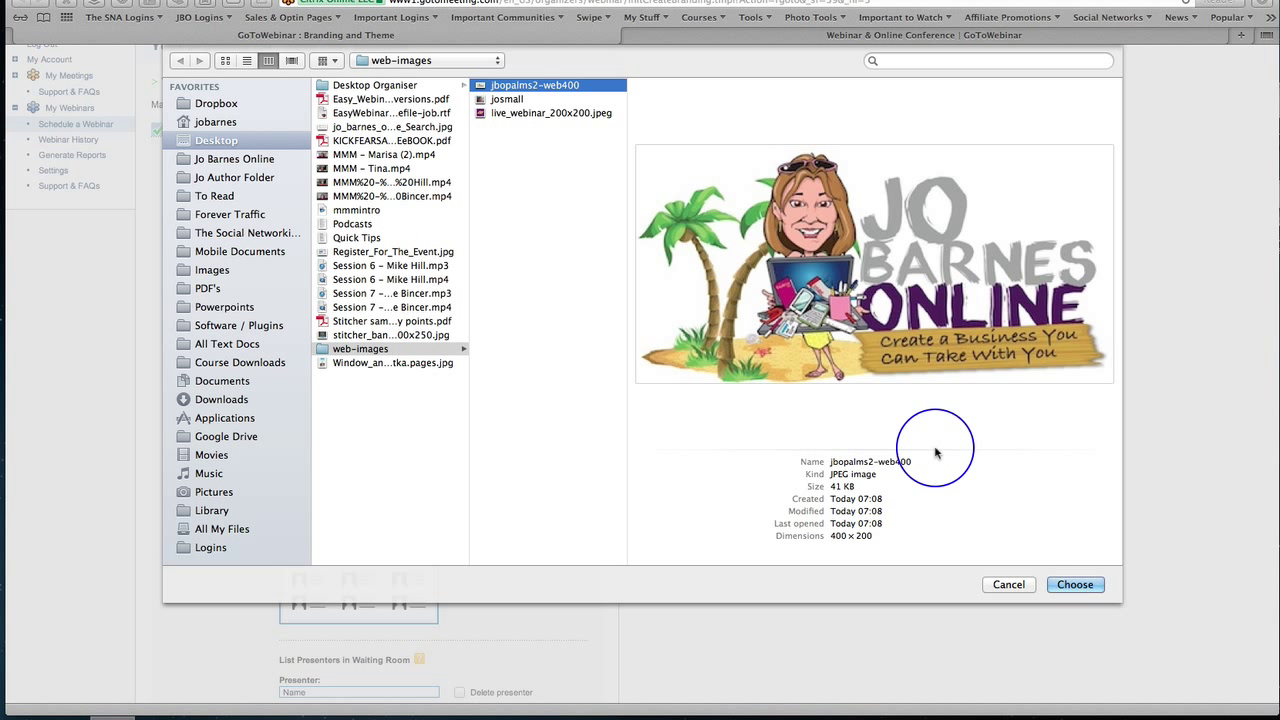
{"action": "left_click", "coordinate": [1073, 585]}
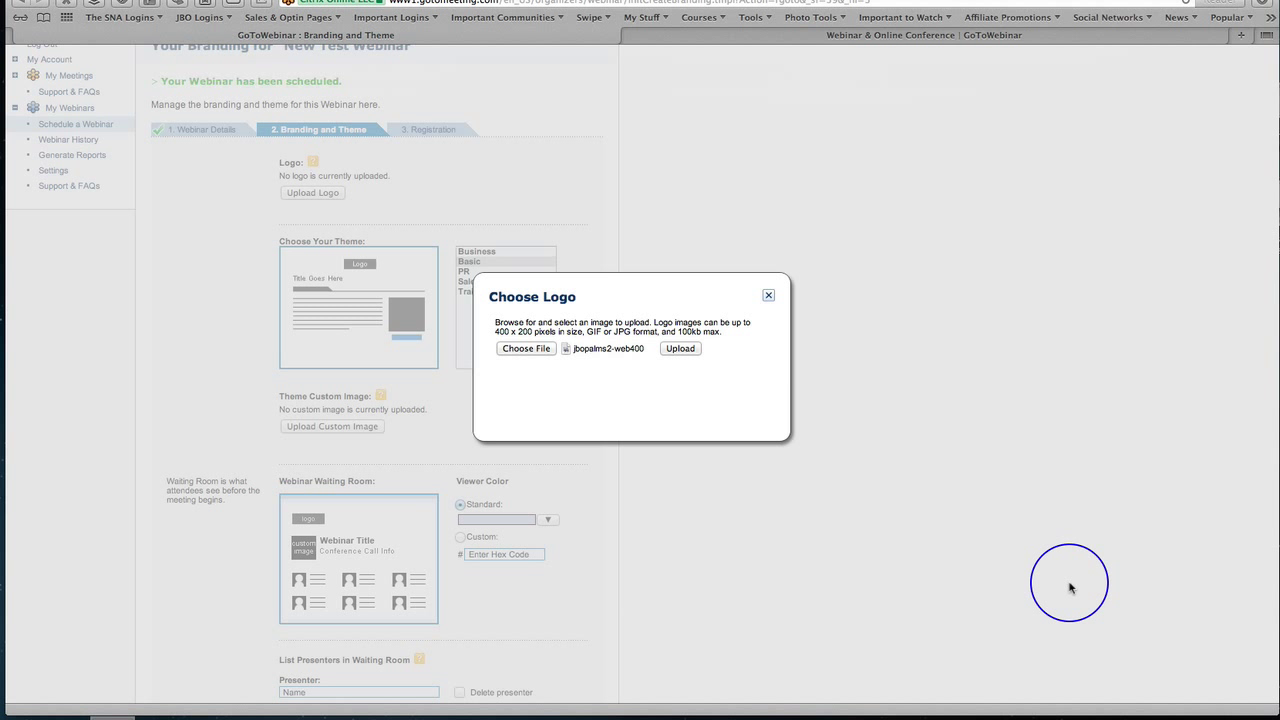
{"action": "left_click", "coordinate": [680, 349]}
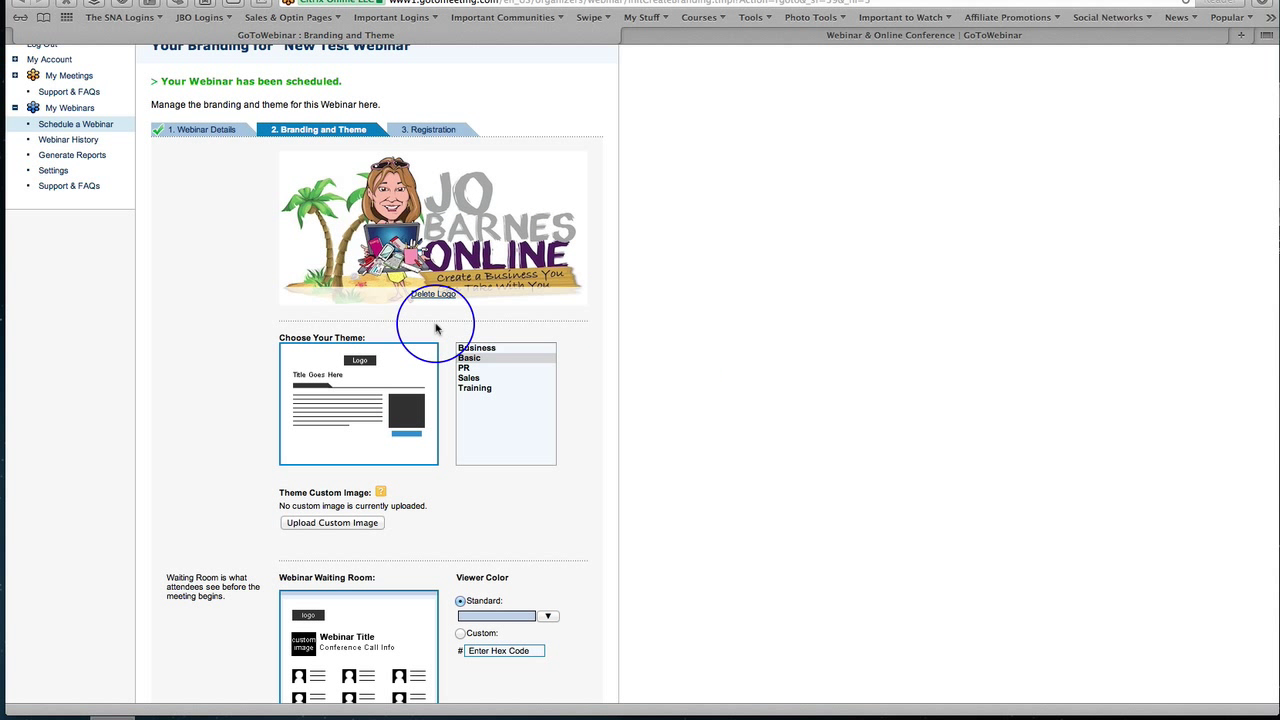
Upload live_webinar_200x200.jpeg from the web-images folder as the theme custom image
{"action": "scroll", "coordinate": [501, 480], "scroll_direction": "down", "scroll_amount": 3}
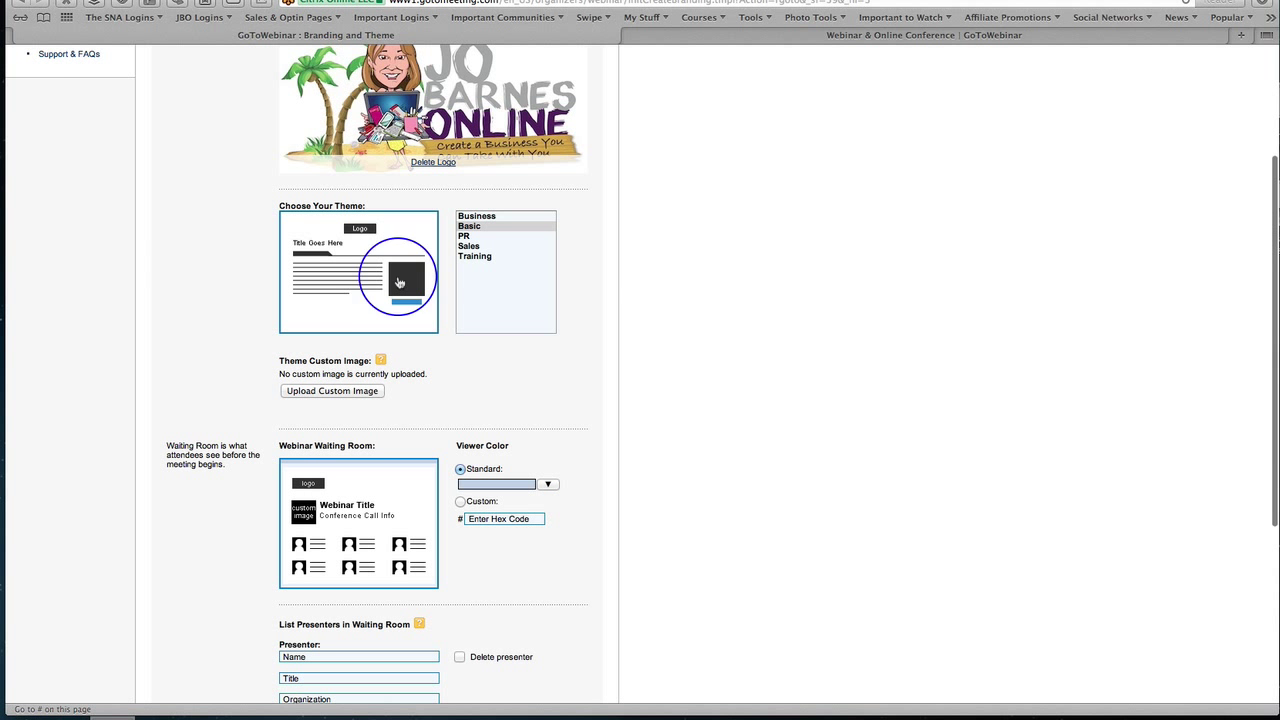
{"action": "left_click", "coordinate": [332, 391]}
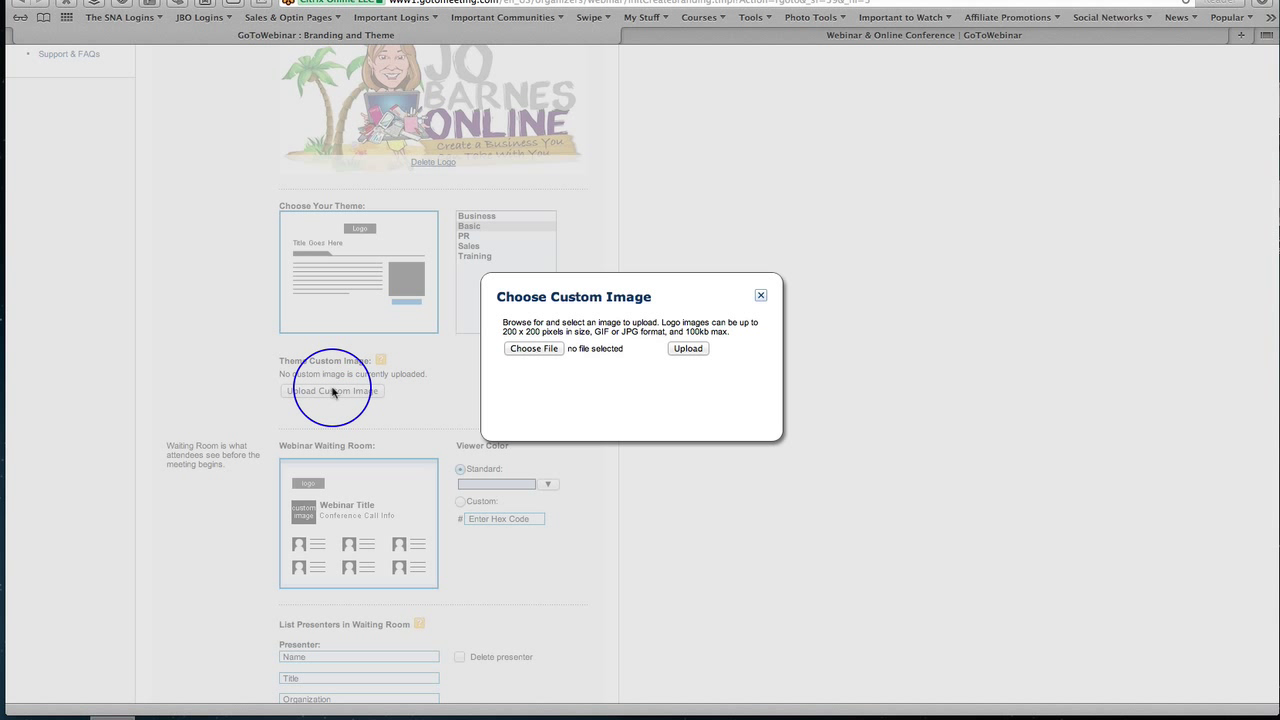
{"action": "left_click", "coordinate": [531, 350]}
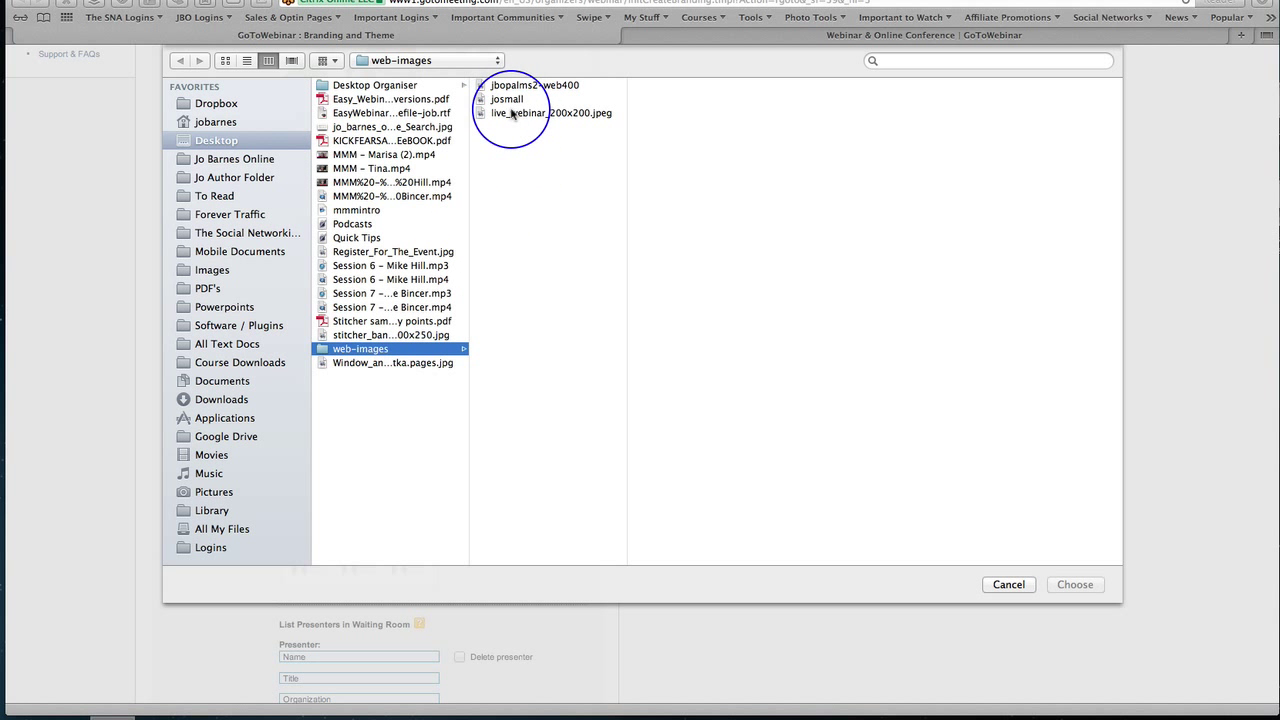
{"action": "left_click", "coordinate": [512, 113]}
{"action": "left_click", "coordinate": [1082, 585]}
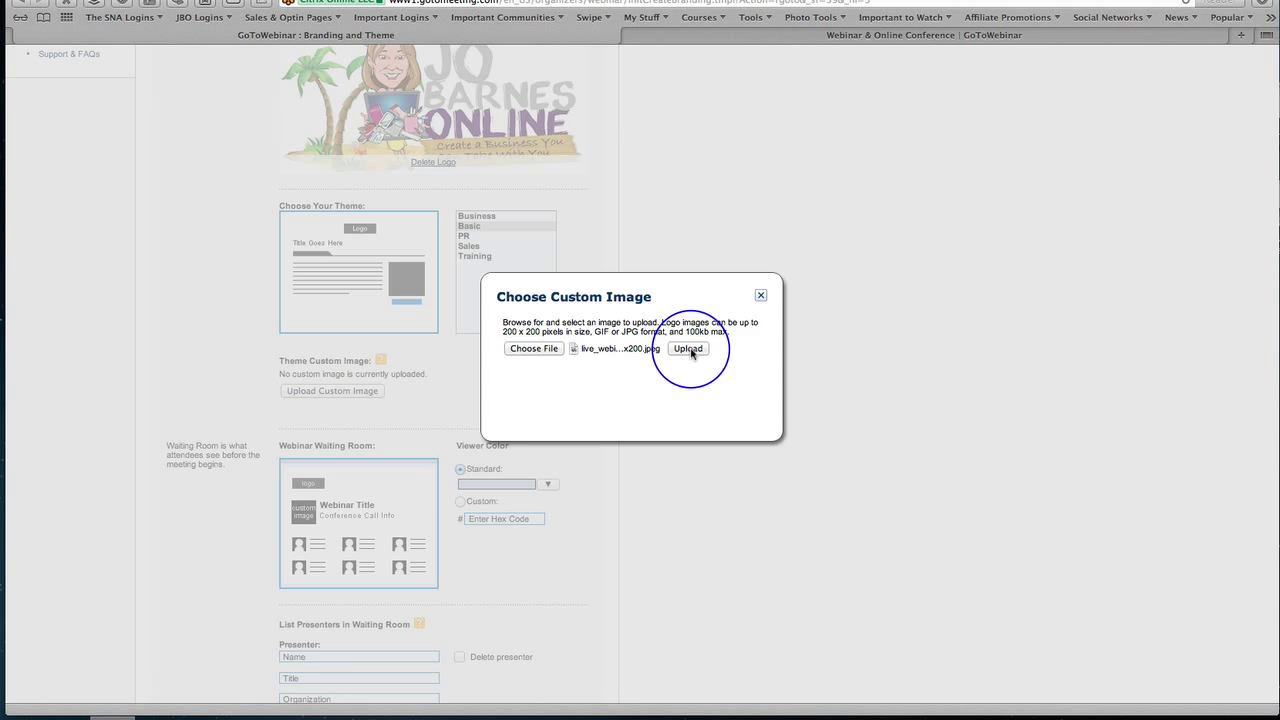
{"action": "left_click", "coordinate": [689, 349]}
Choose the first, pale blue standard viewer color for the webinar waiting room
{"action": "scroll", "coordinate": [522, 455], "scroll_direction": "down", "scroll_amount": 5}
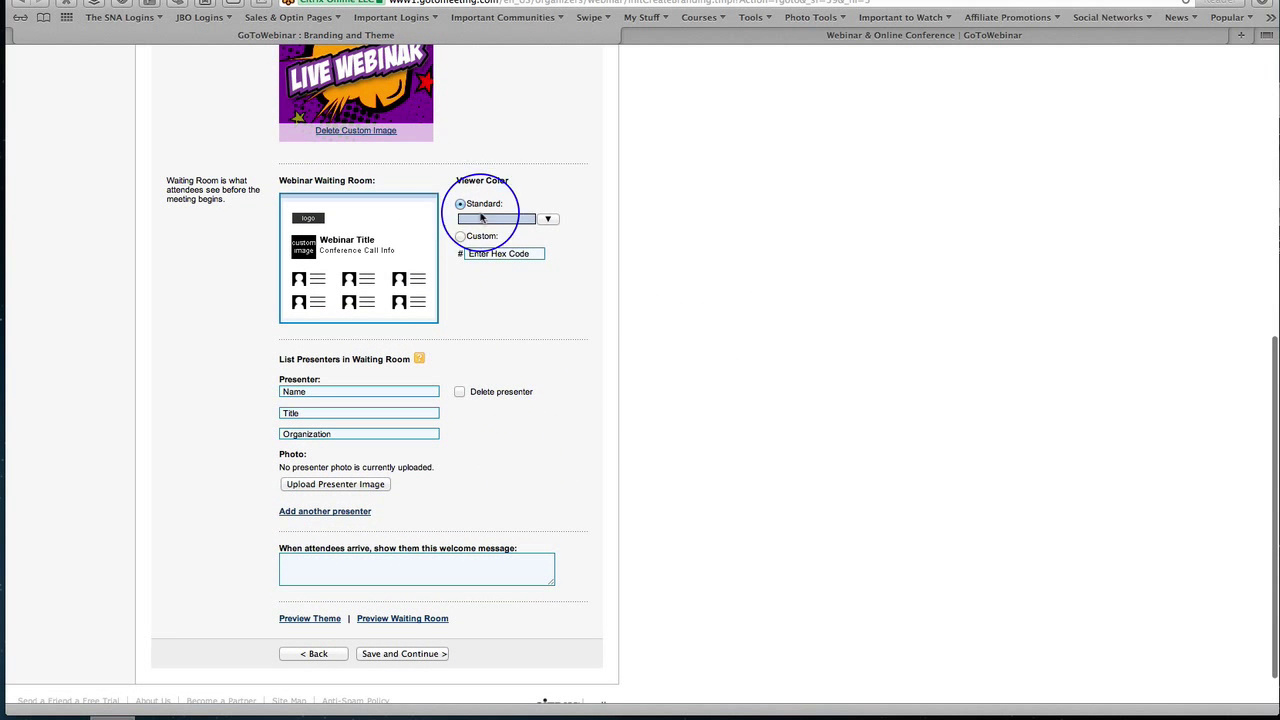
{"action": "left_click", "coordinate": [549, 218]}
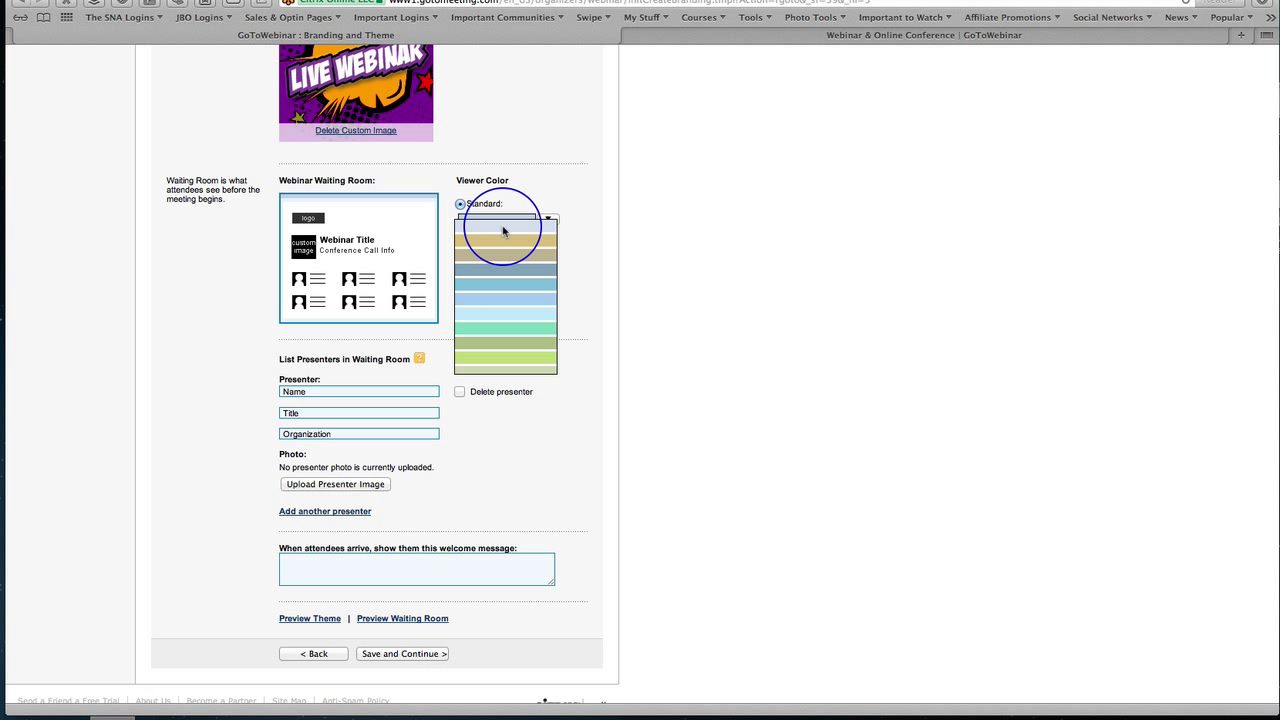
{"action": "left_click", "coordinate": [503, 231]}
Enter the presenter's name and the title "Hostess with the Mostess!" in the waiting room presenter details
{"action": "left_click", "coordinate": [307, 390]}
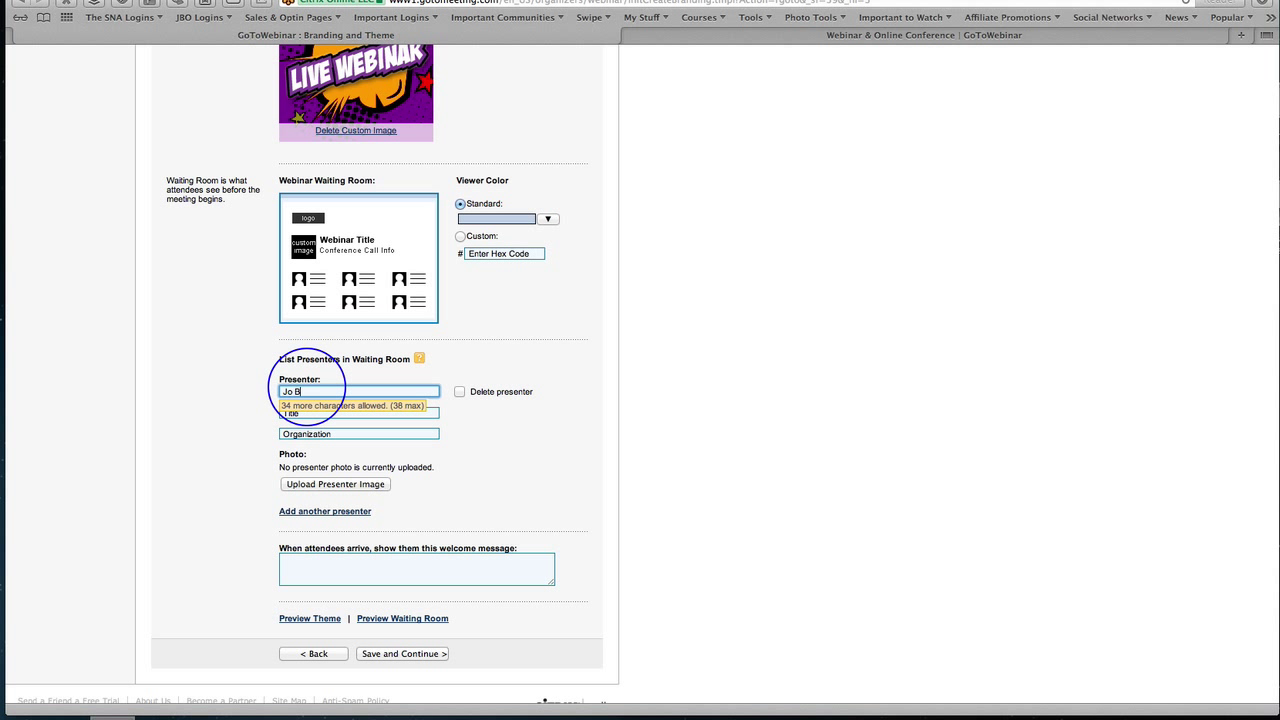
{"action": "left_click", "coordinate": [306, 413]}
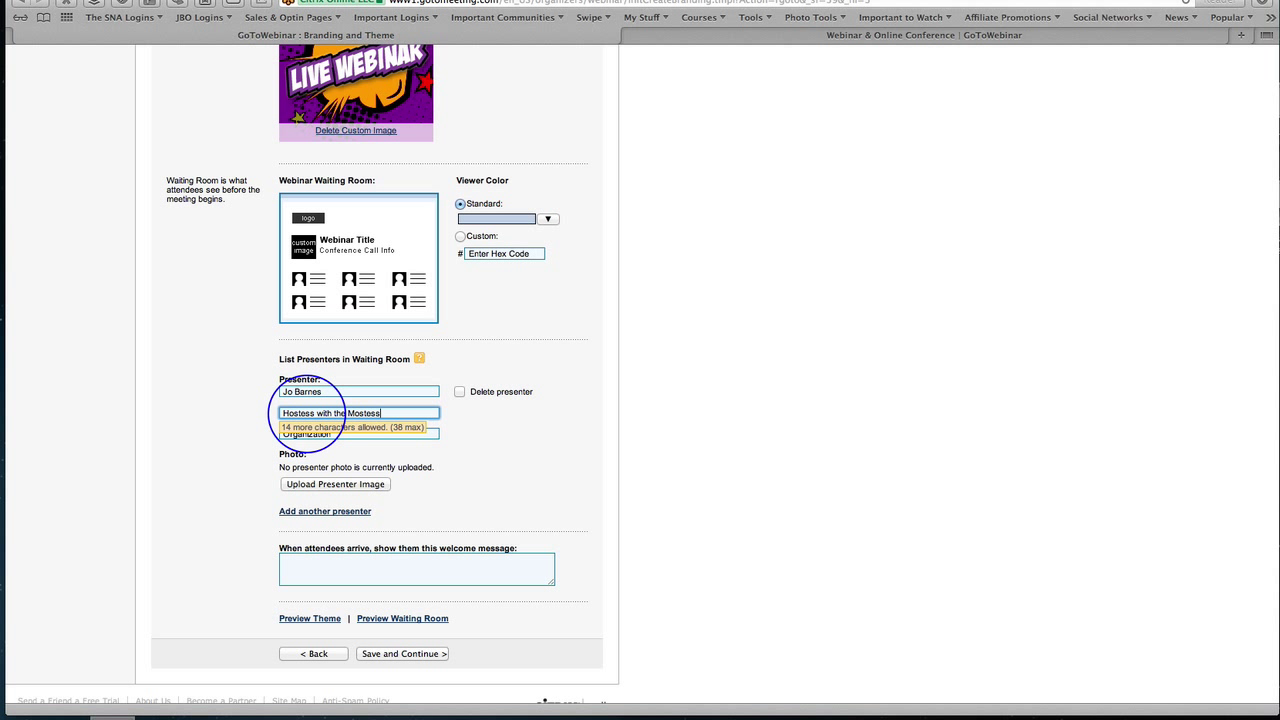
{"action": "left_click", "coordinate": [470, 440]}
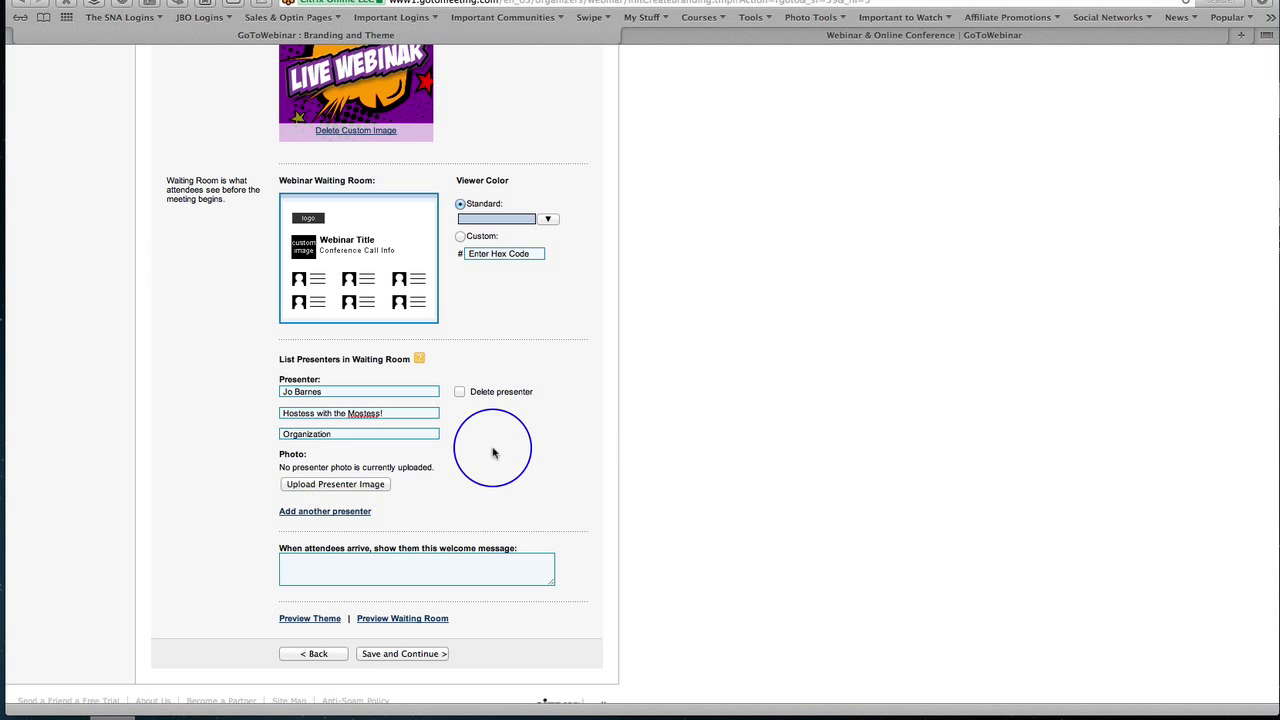
Upload josmall from the web-images folder on the desktop as the presenter's waiting room photo
{"action": "left_click", "coordinate": [335, 484]}
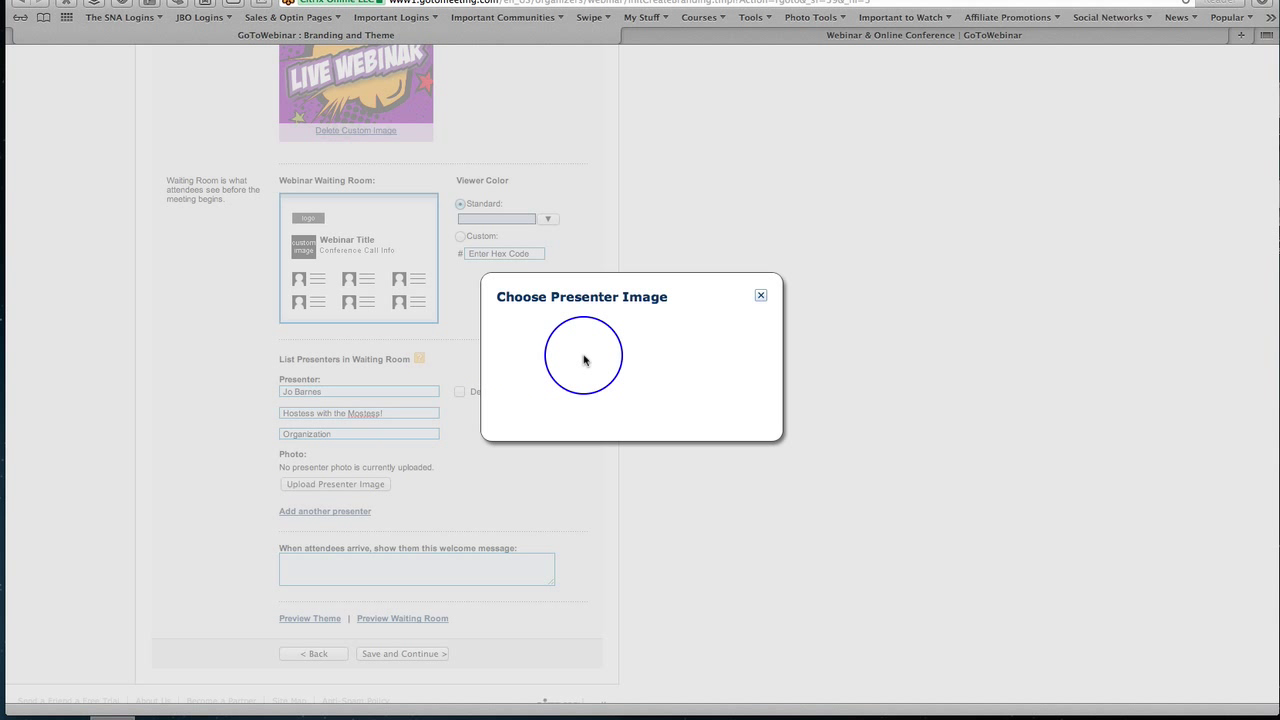
{"action": "left_click", "coordinate": [555, 356]}
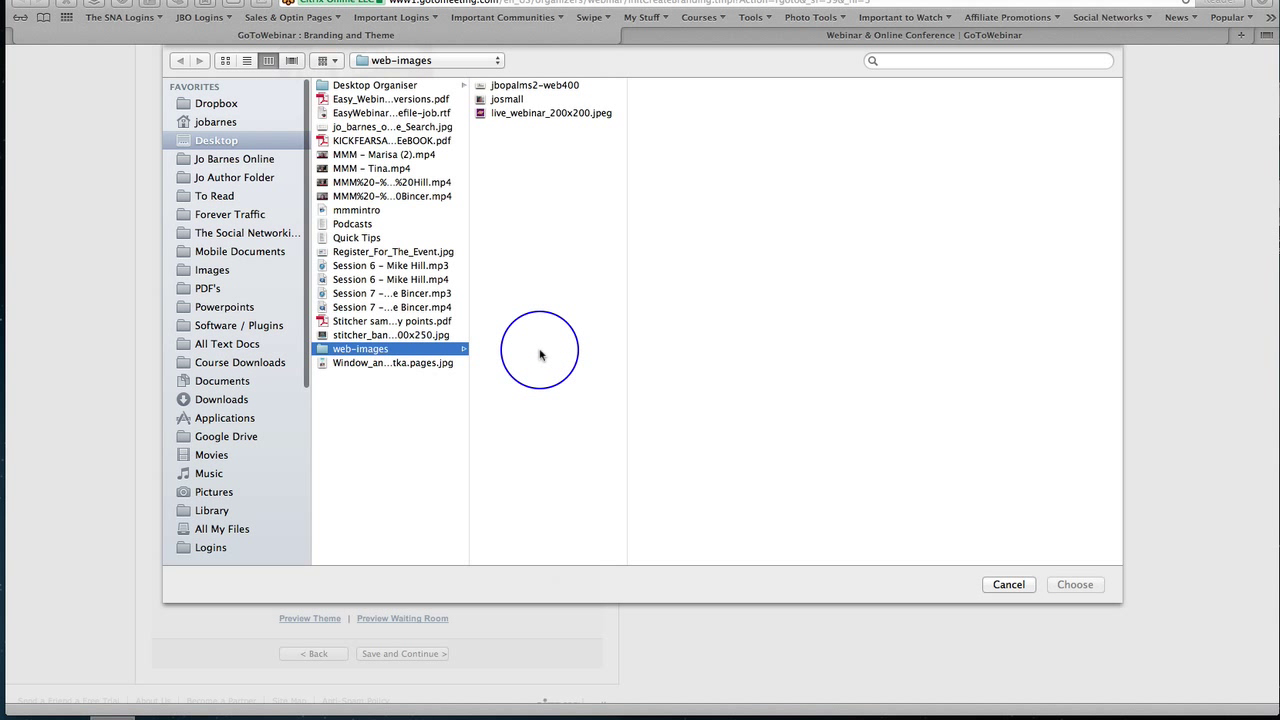
{"action": "left_click", "coordinate": [506, 99]}
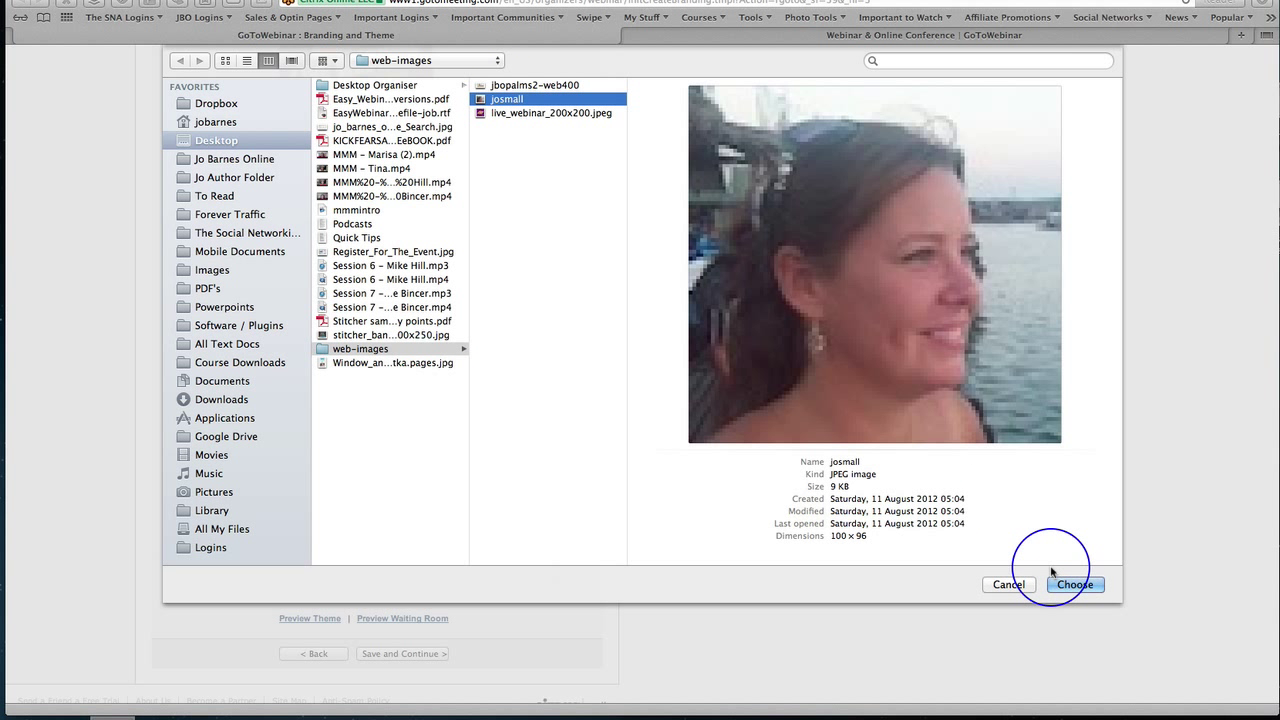
{"action": "left_click", "coordinate": [1075, 586]}
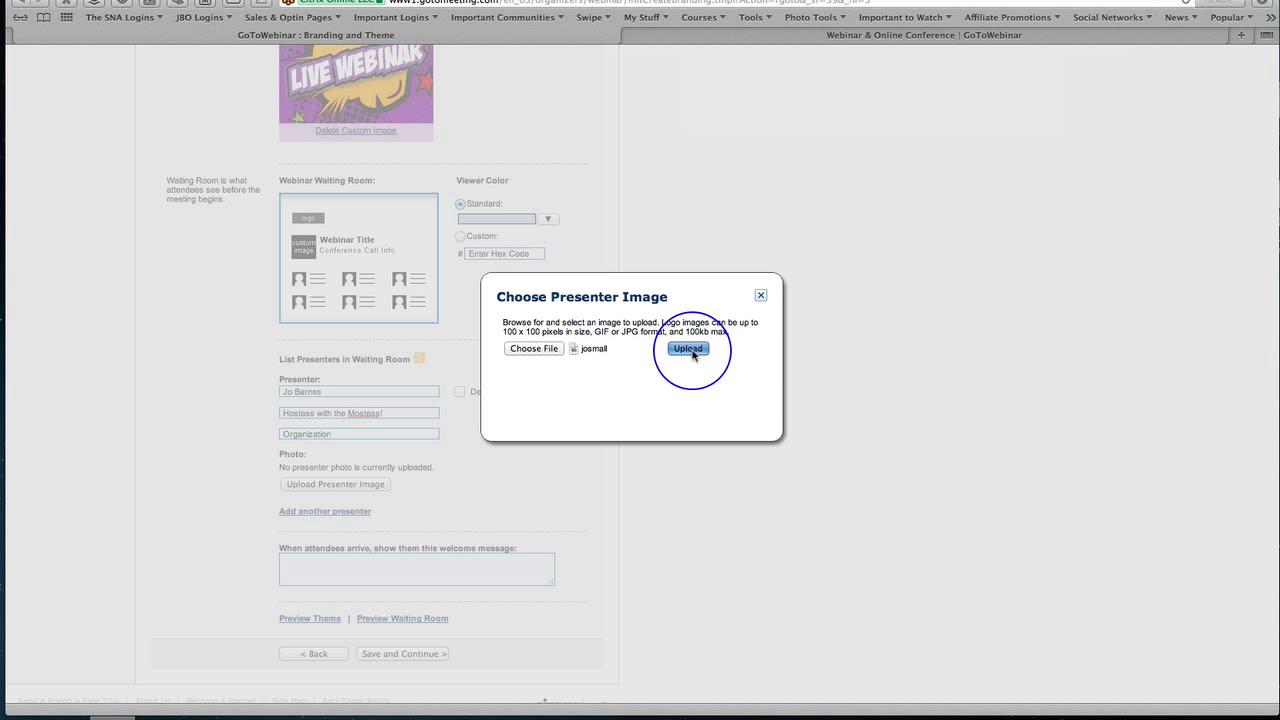
{"action": "left_click", "coordinate": [688, 349]}
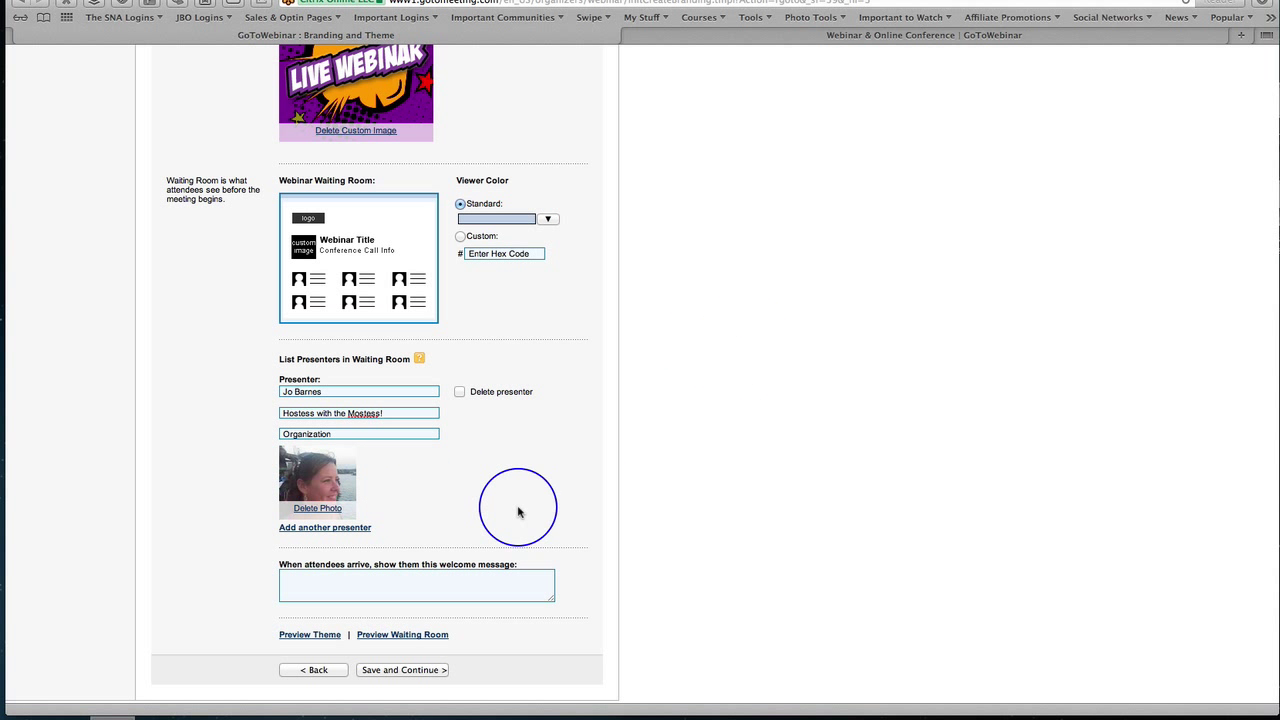
Enter the attendee welcome message "Grab a cuppa, sit back we're starting soon!"
{"action": "scroll", "coordinate": [523, 514], "scroll_direction": "down", "scroll_amount": 2}
{"action": "left_click", "coordinate": [309, 518]}
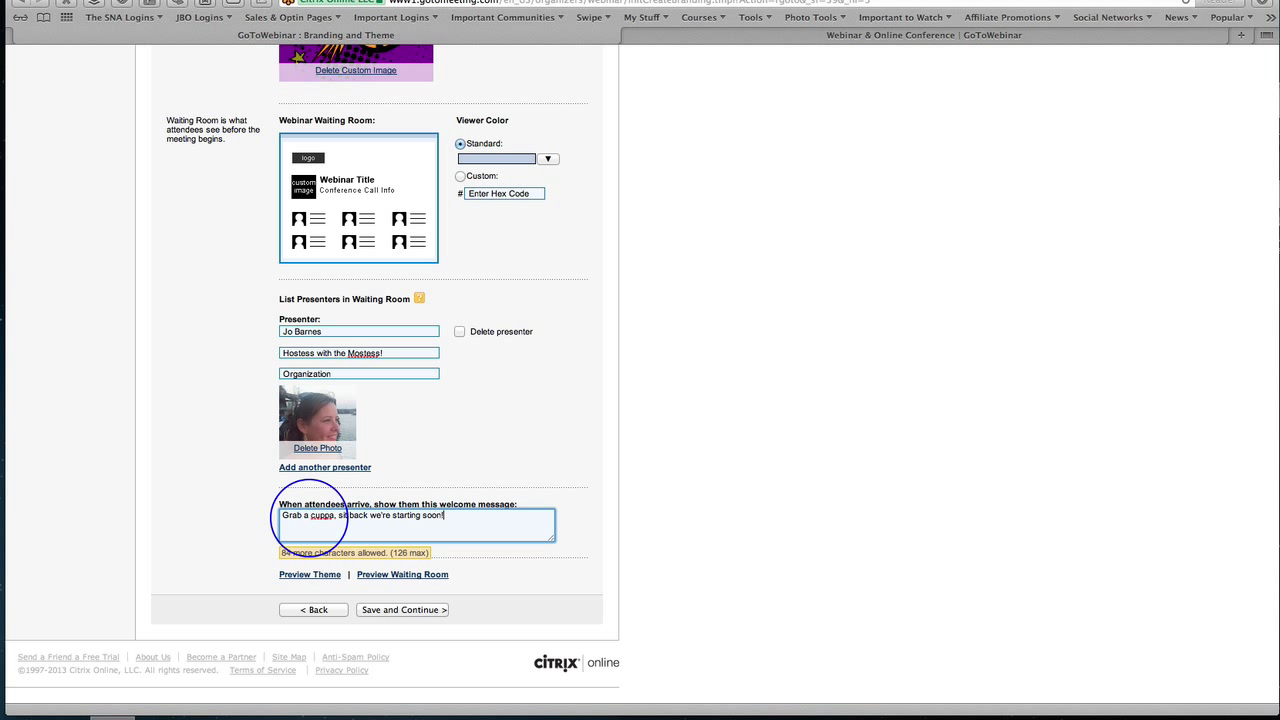
Preview the webinar theme, check its email and web page designs through to the end, and close the preview
{"action": "left_click", "coordinate": [308, 578]}
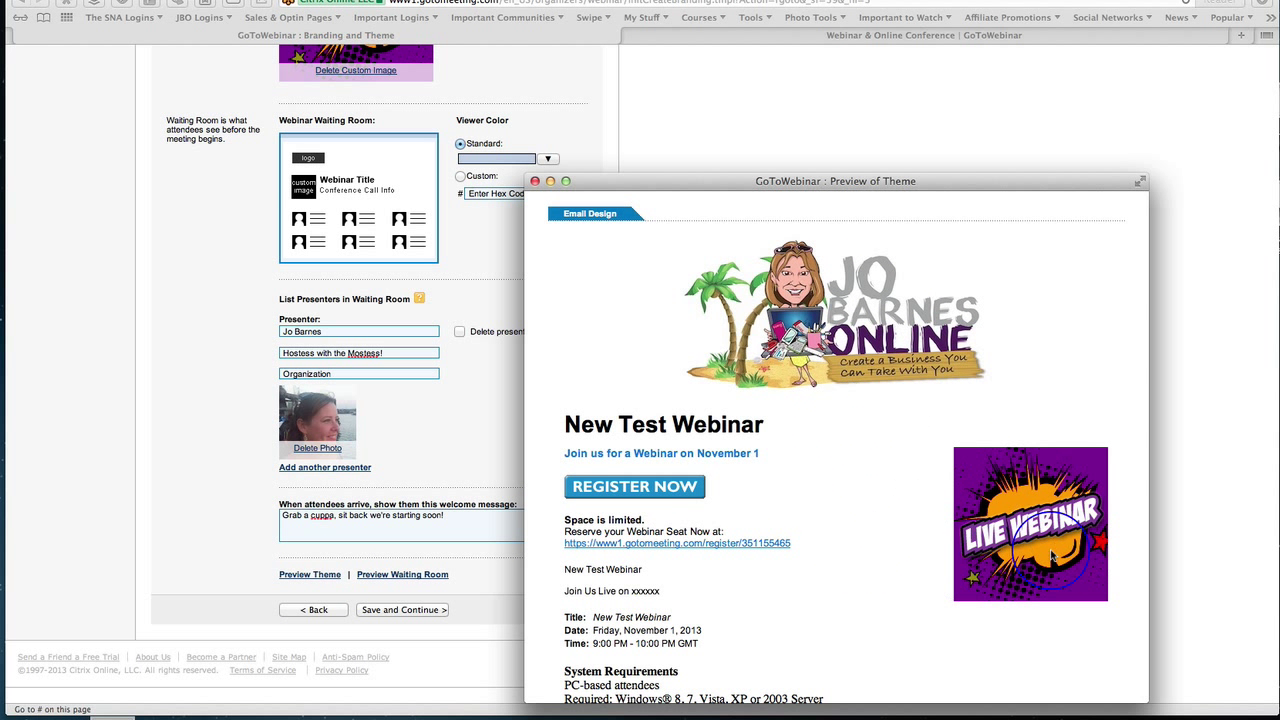
{"action": "scroll", "coordinate": [906, 556], "scroll_direction": "down", "scroll_amount": 5}
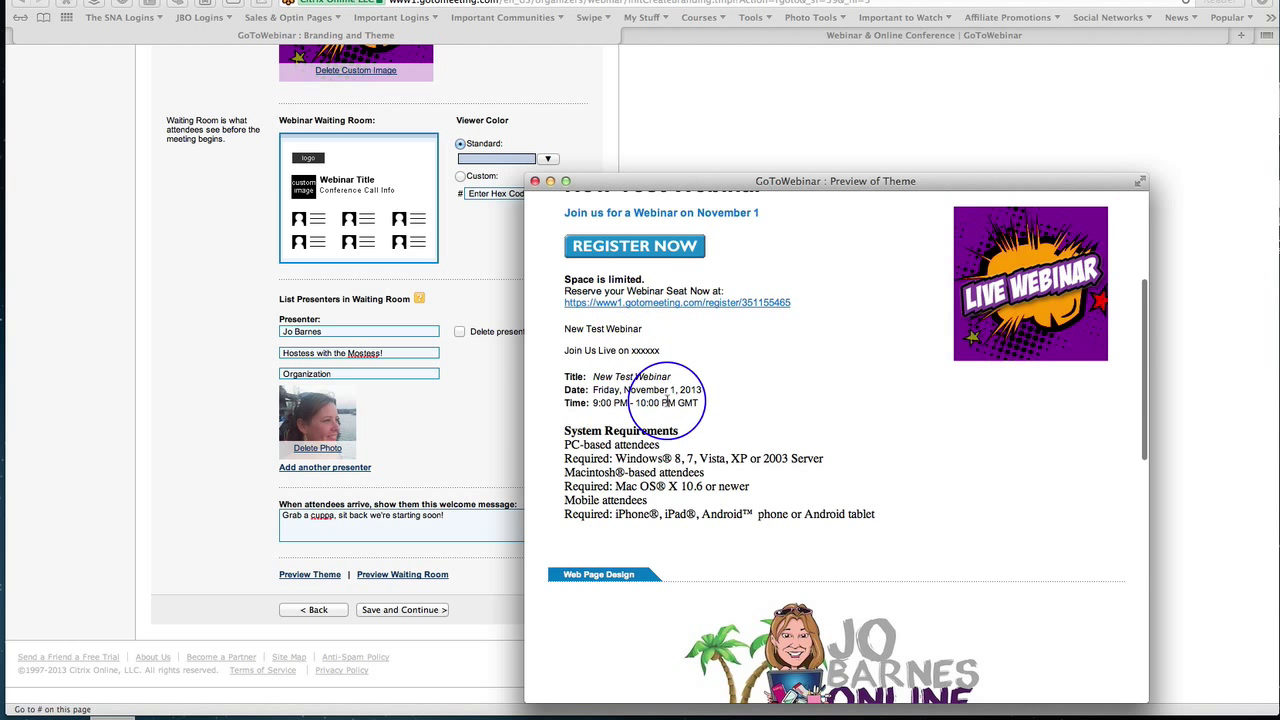
{"action": "scroll", "coordinate": [737, 487], "scroll_direction": "down", "scroll_amount": 7}
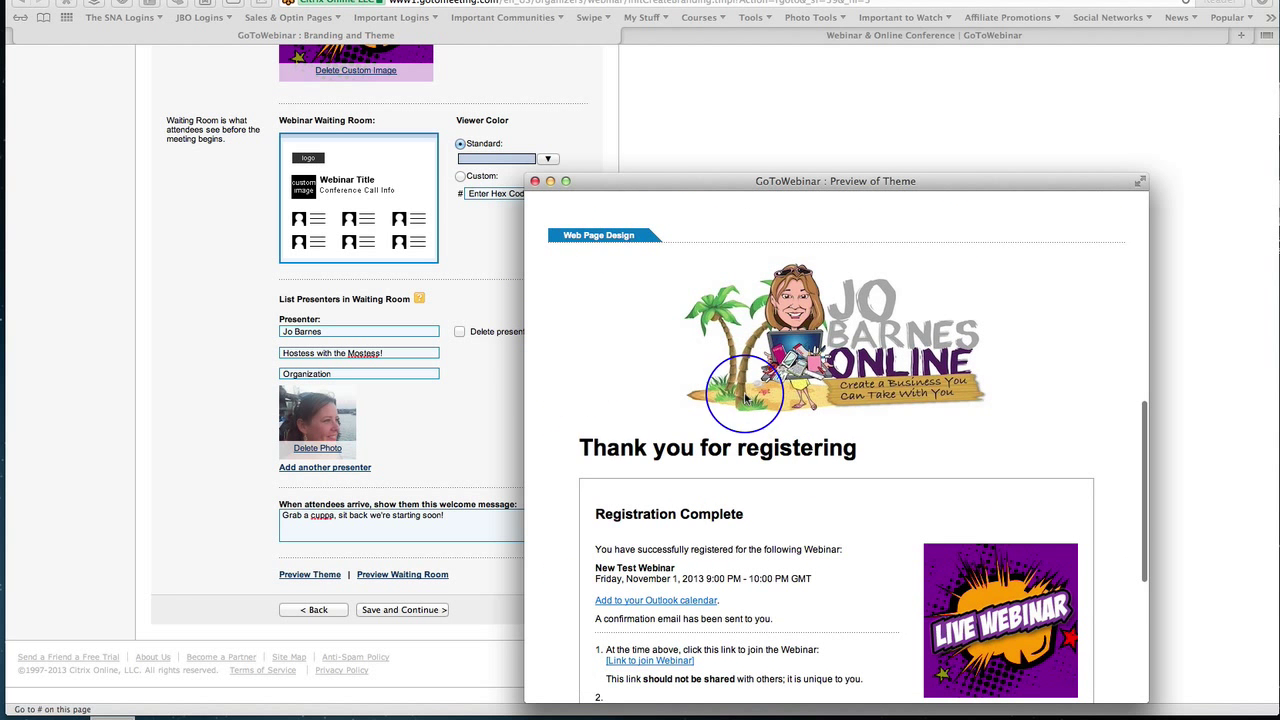
{"action": "scroll", "coordinate": [960, 440], "scroll_direction": "down", "scroll_amount": 2}
{"action": "scroll", "coordinate": [960, 443], "scroll_direction": "down", "scroll_amount": 1}
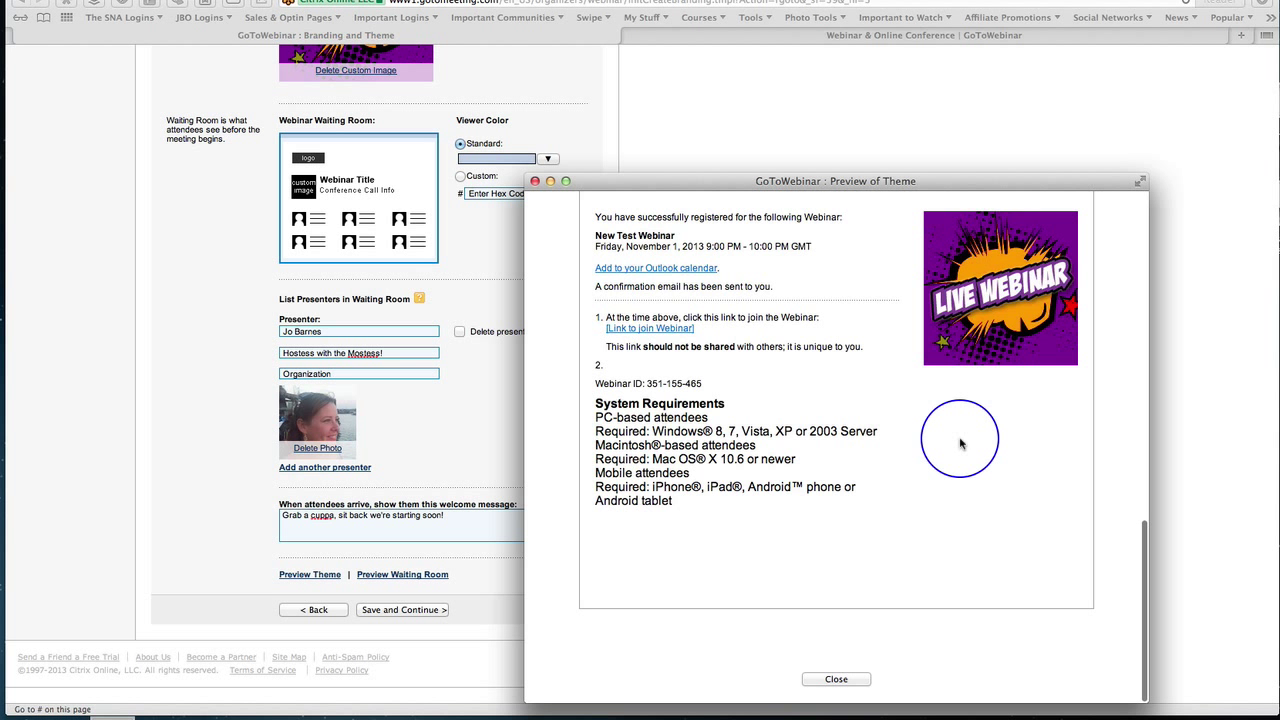
{"action": "left_click", "coordinate": [852, 682]}
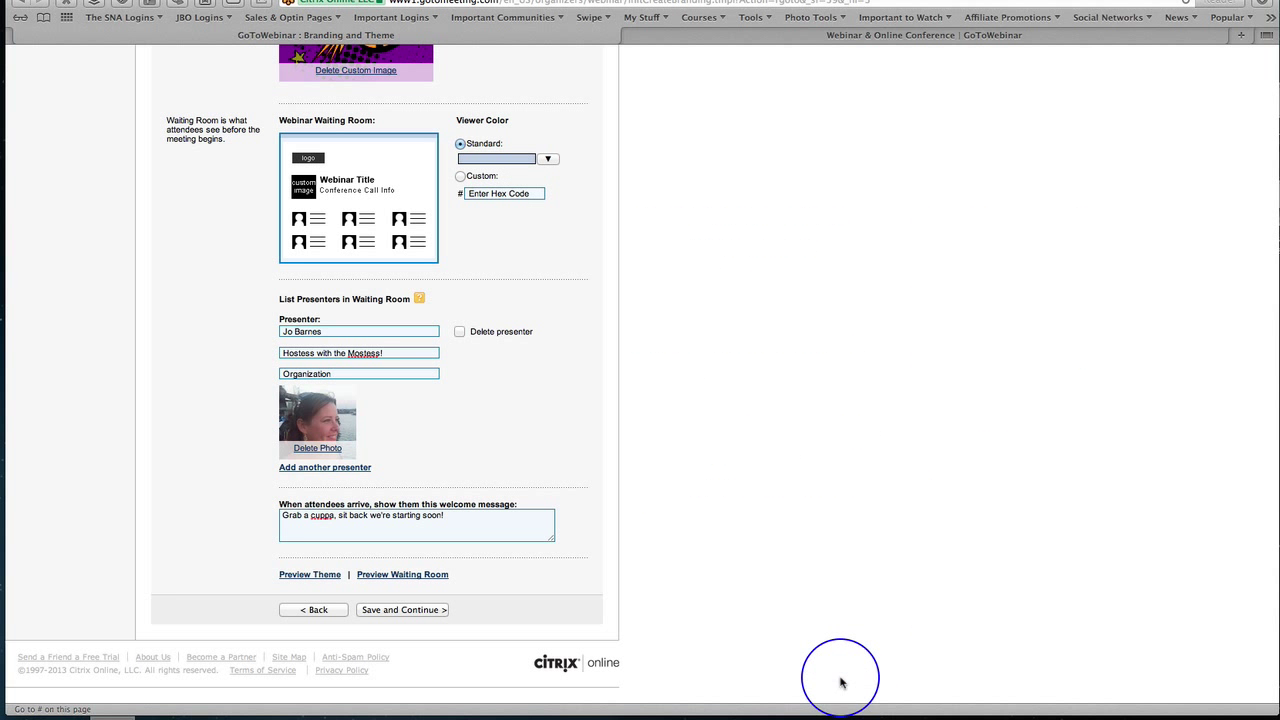
Preview the waiting room to check the logo, custom image and presenter details, and close the preview
{"action": "left_click", "coordinate": [392, 577]}
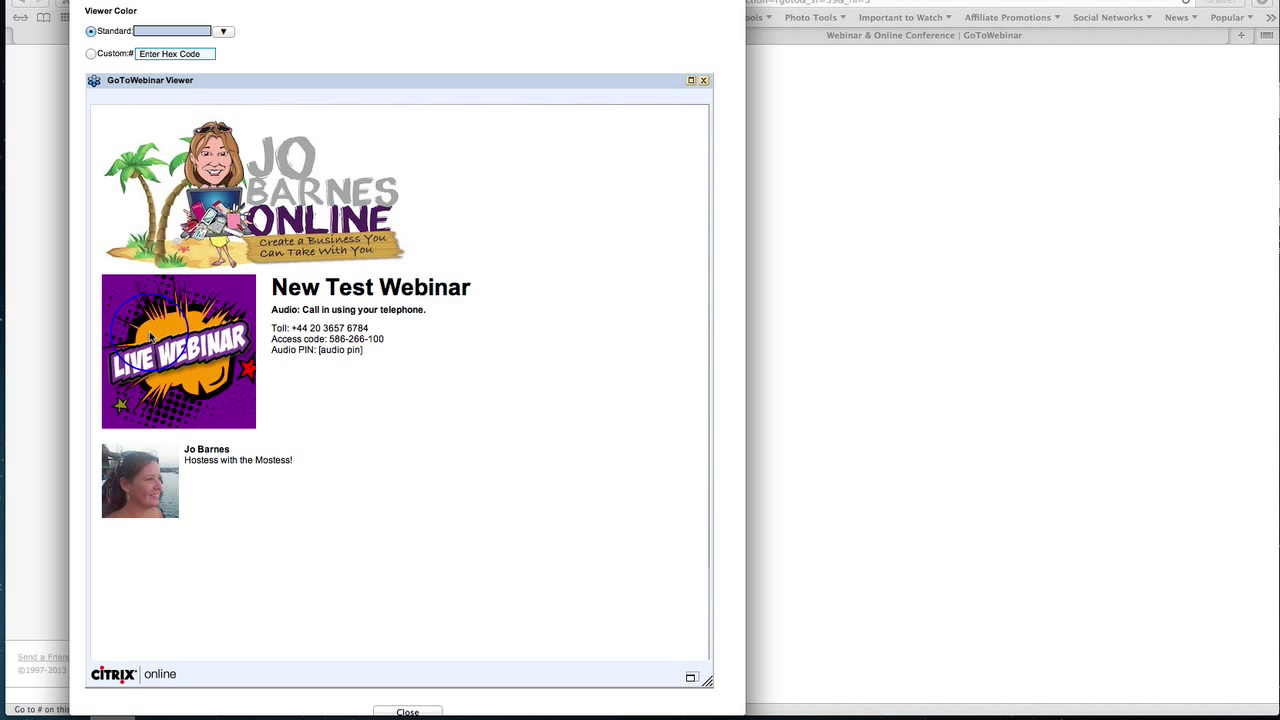
{"action": "left_click", "coordinate": [135, 502]}
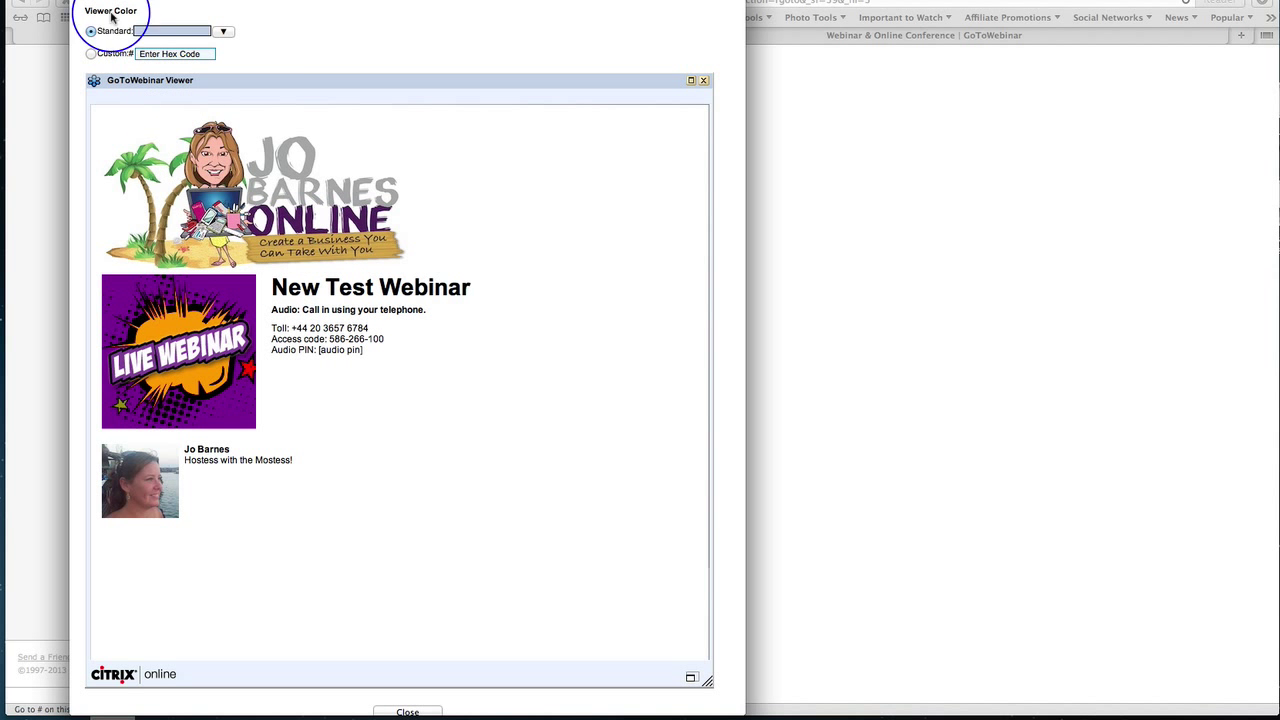
{"action": "left_click", "coordinate": [80, 5]}
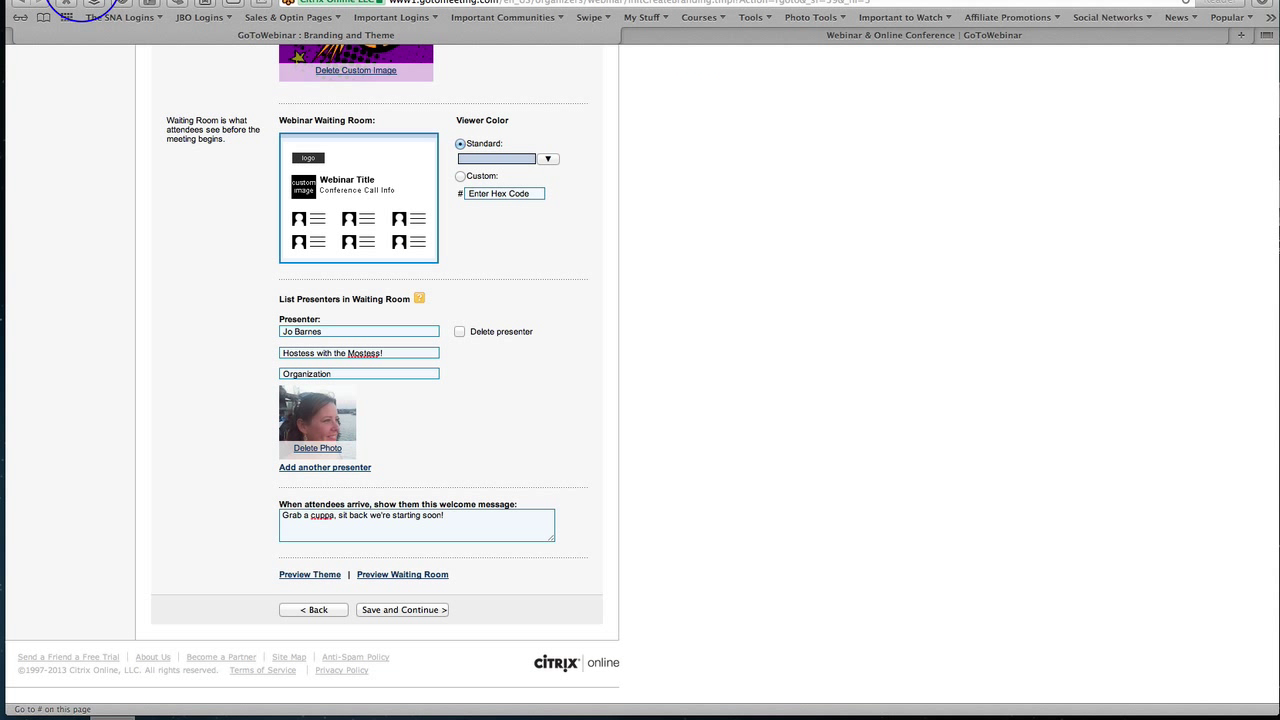
Save the branding and theme settings, continue to the registration form, and clear all its optional fields
{"action": "left_click", "coordinate": [382, 611]}
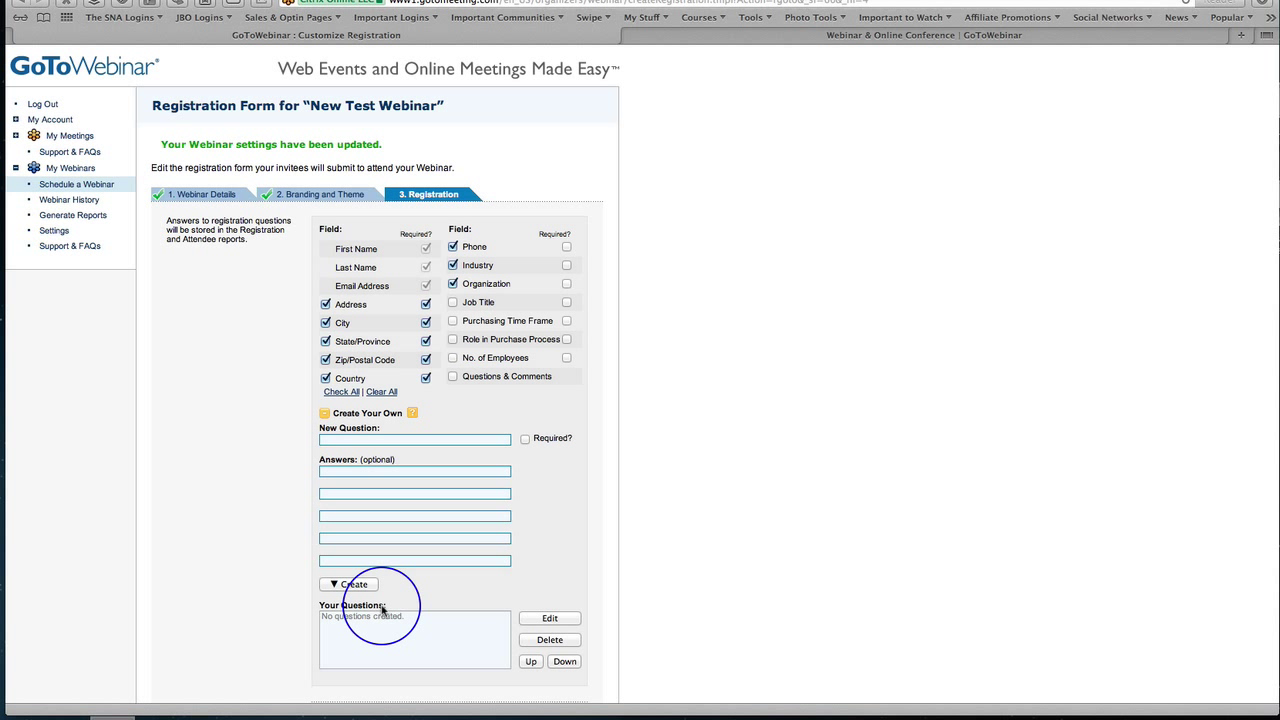
{"action": "left_click", "coordinate": [381, 392]}
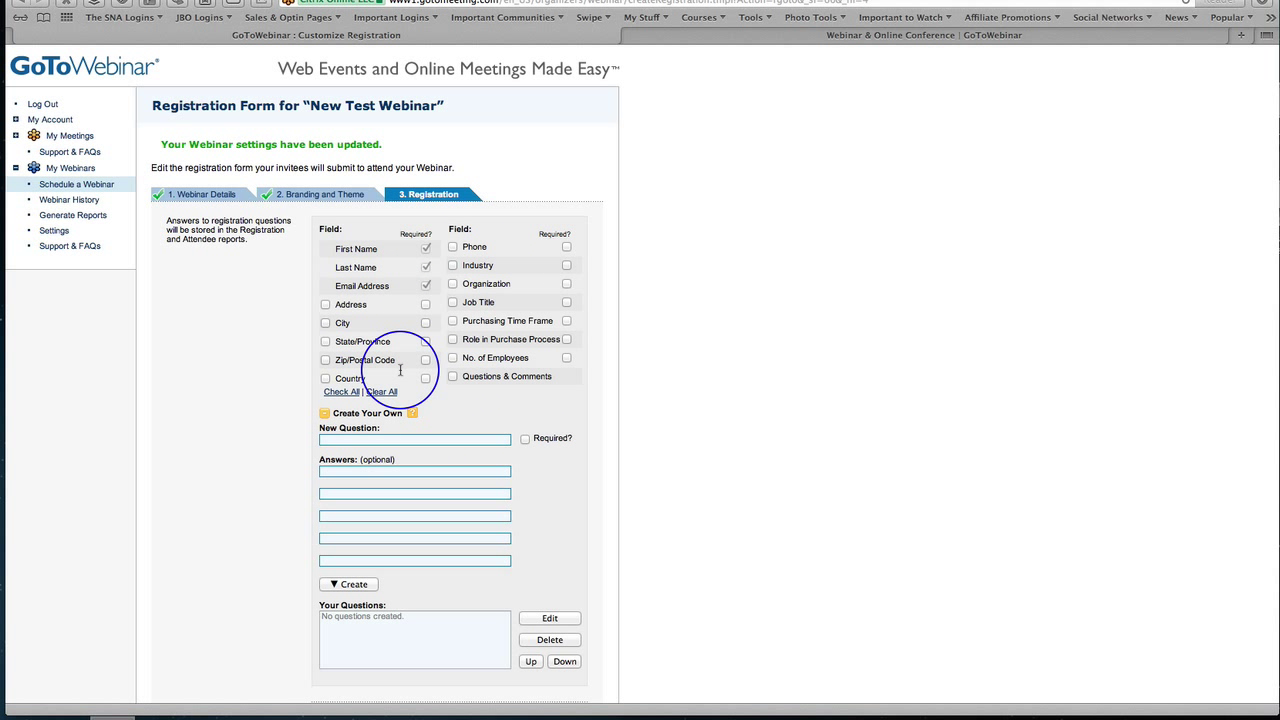
Review the custom question and after-registering options, then save the registration form and have the webinar invitation emailed
{"action": "scroll", "coordinate": [540, 390], "scroll_direction": "down", "scroll_amount": 5}
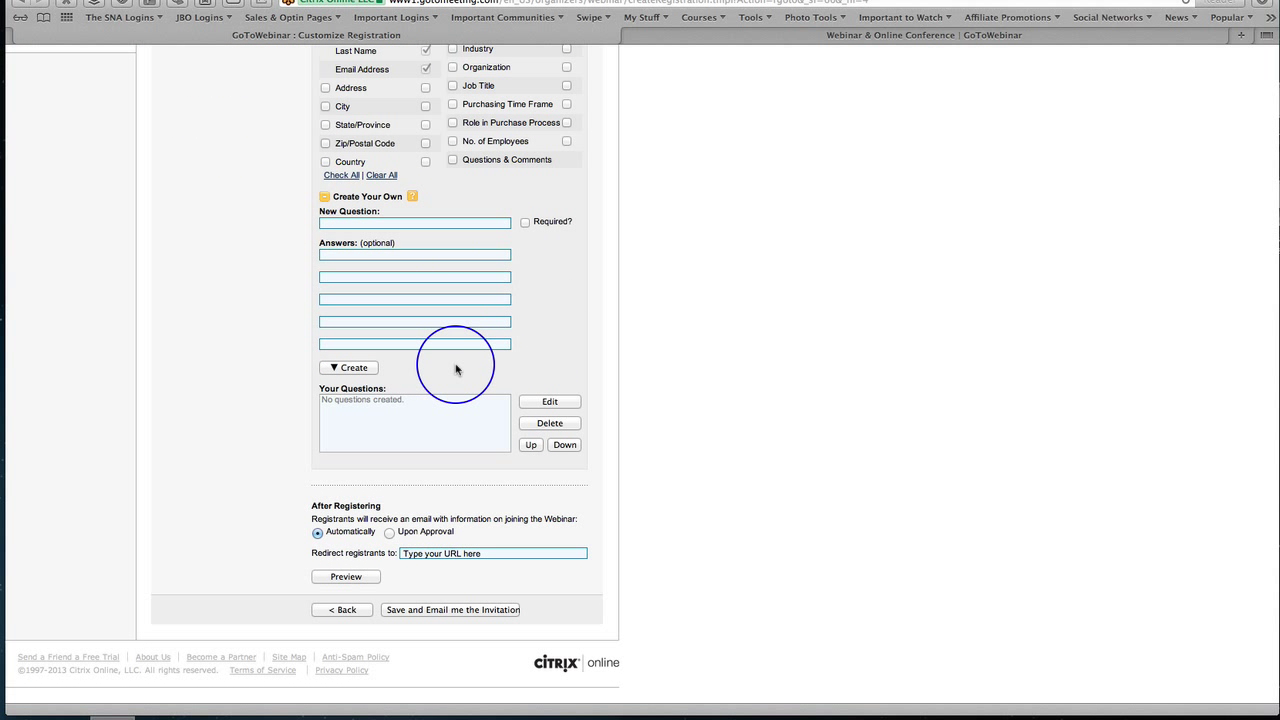
{"action": "scroll", "coordinate": [548, 383], "scroll_direction": "down", "scroll_amount": 2}
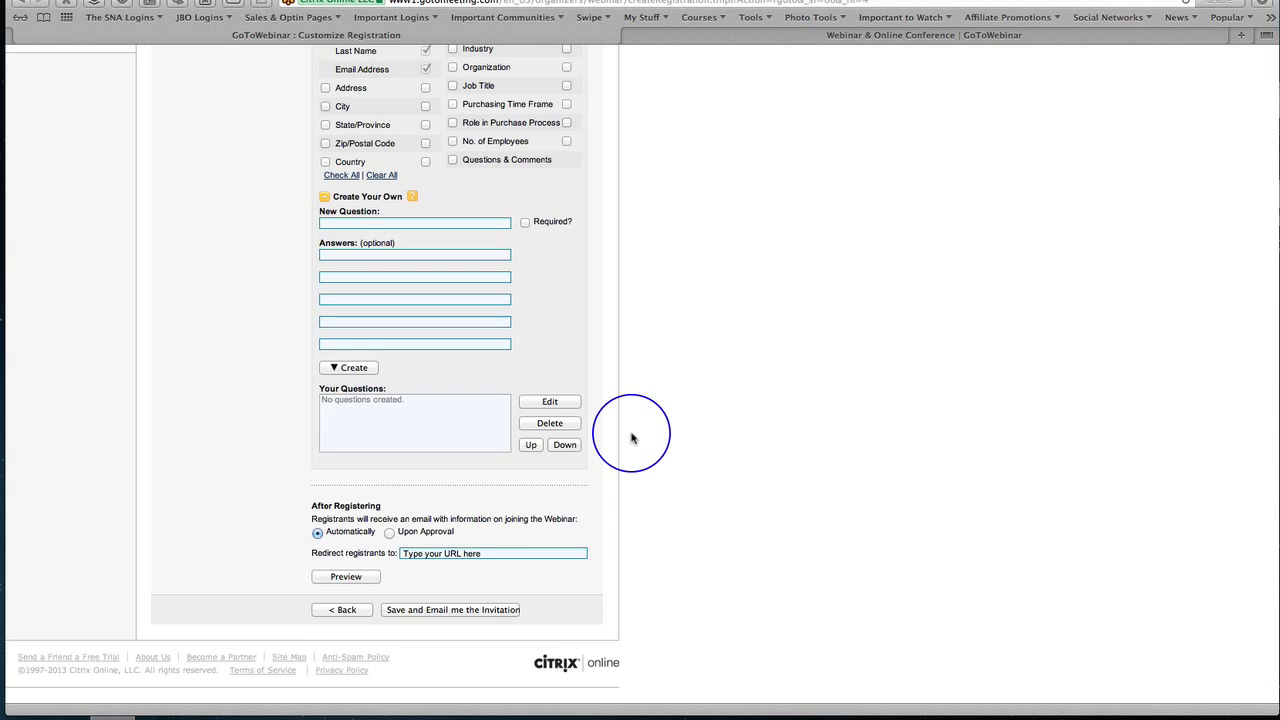
{"action": "scroll", "coordinate": [631, 432], "scroll_direction": "up", "scroll_amount": 5}
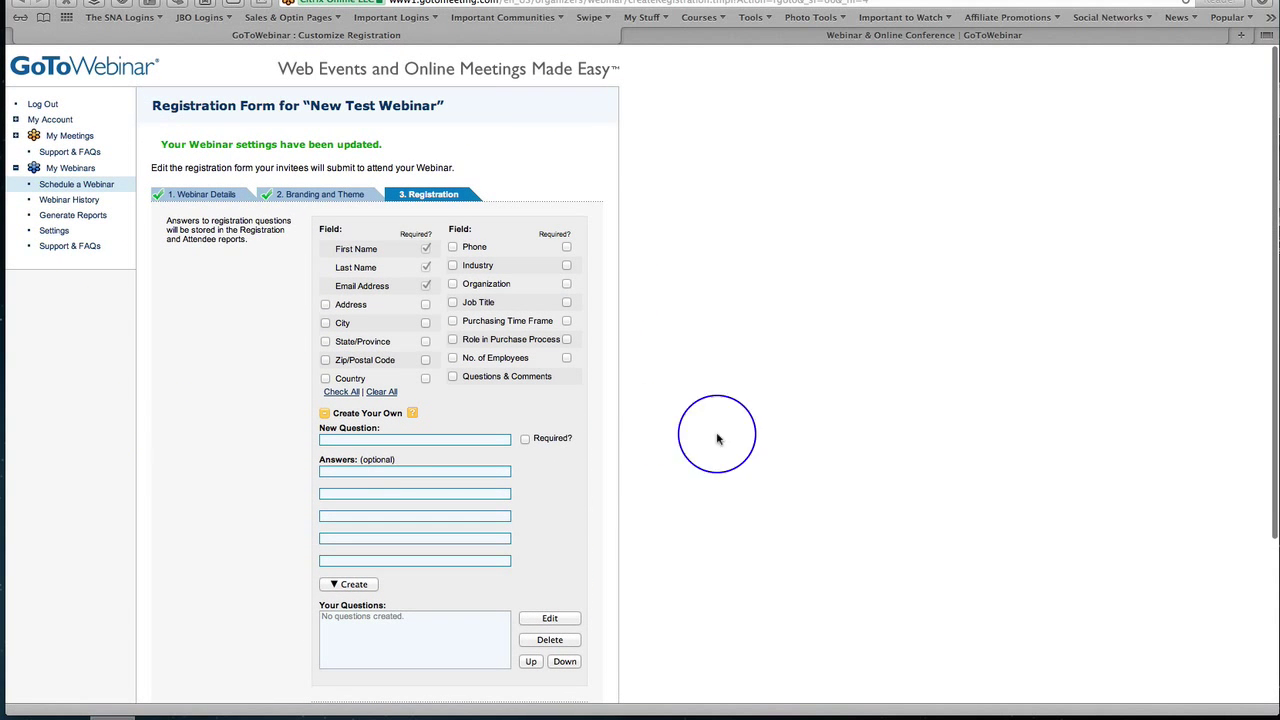
{"action": "scroll", "coordinate": [631, 410], "scroll_direction": "down", "scroll_amount": 5}
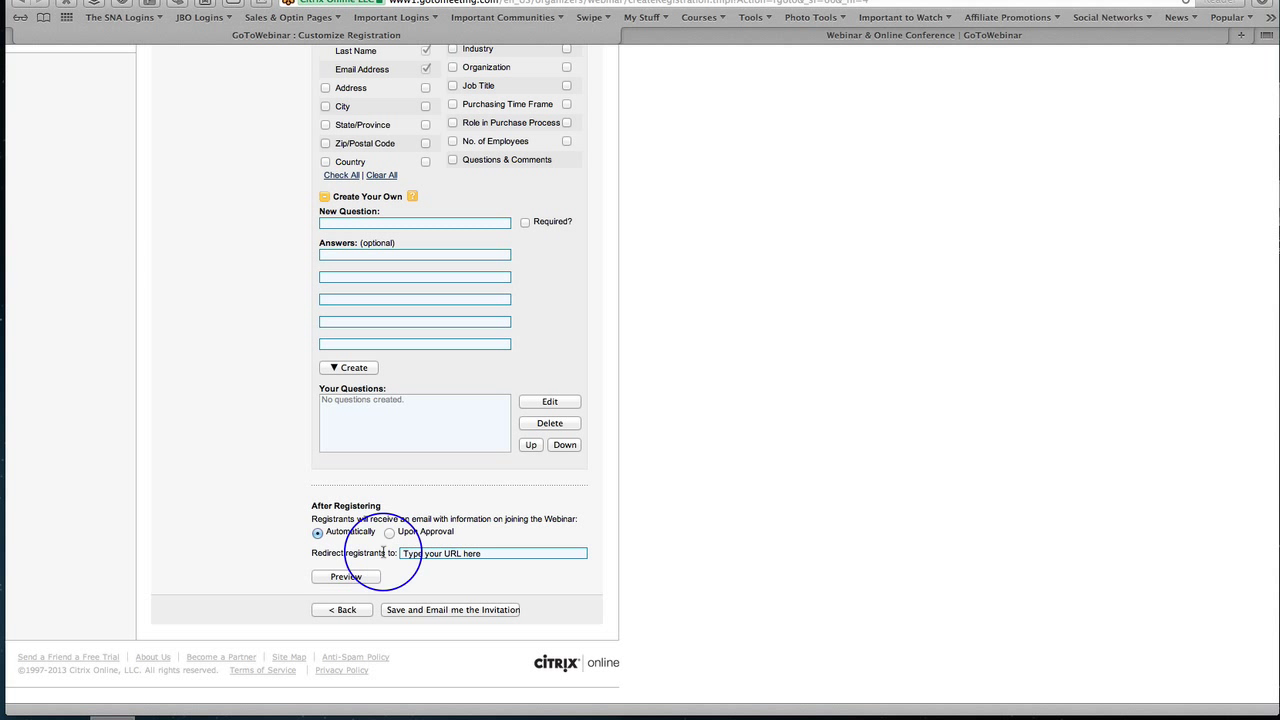
{"action": "left_click", "coordinate": [463, 610]}
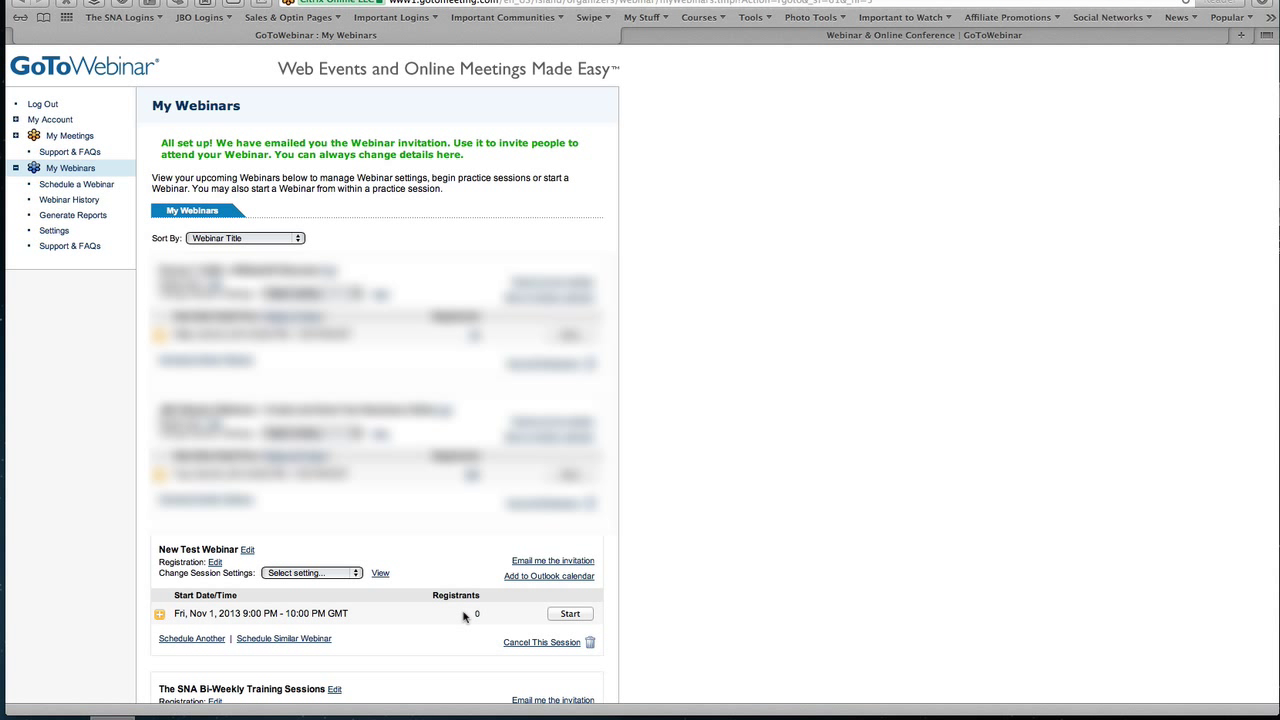